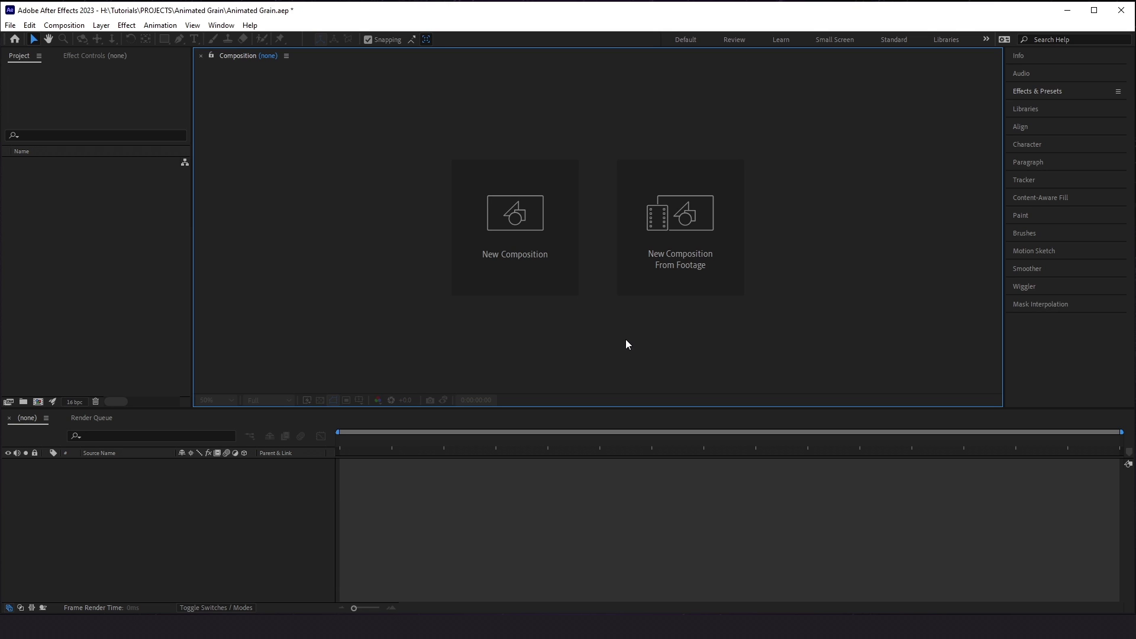
Create a composition named 'GRAIN' at 3840x2160, 23.976 fps, 4 seconds long
click(555, 254)
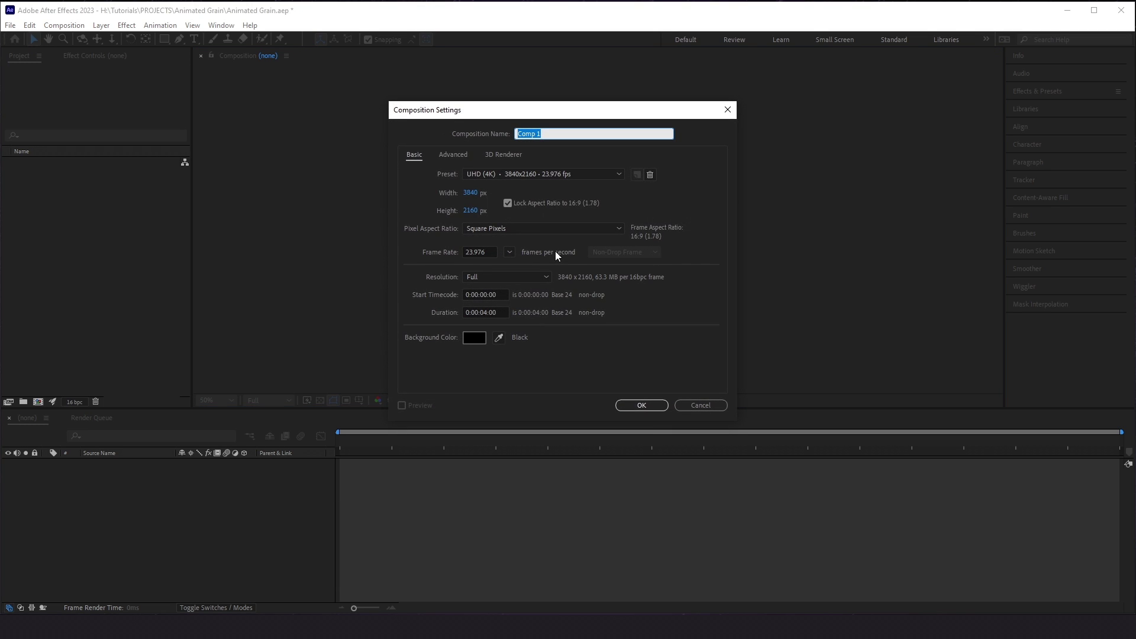
text(GRAIN)
click(648, 409)
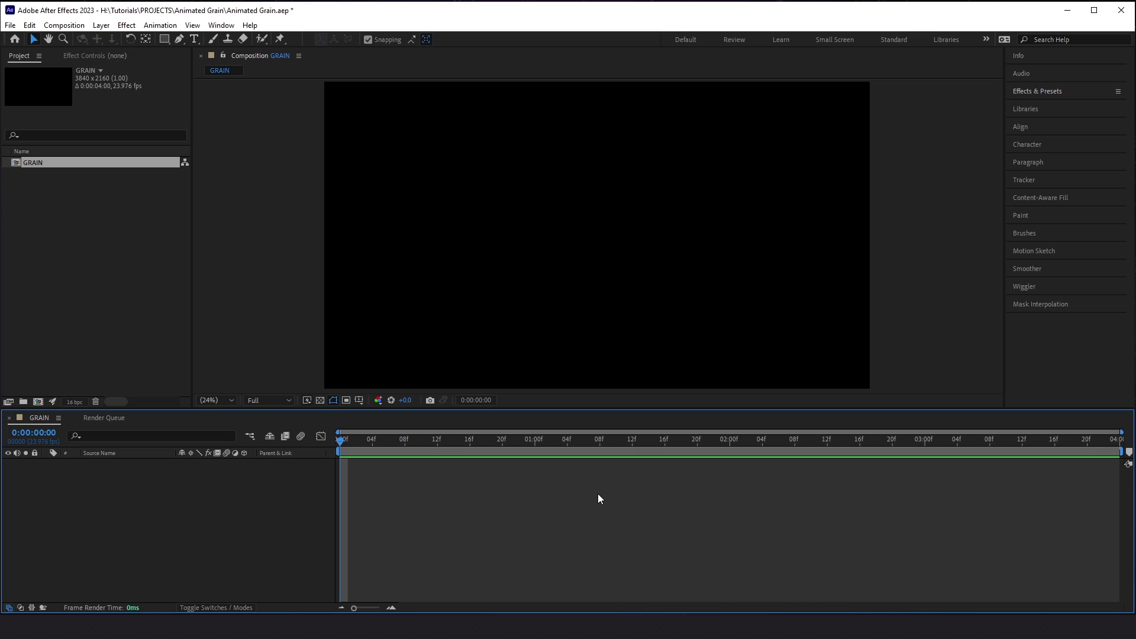
Add a white solid layer, White Solid 1, filling the GRAIN composition
click(103, 26)
mouse_move(116, 36)
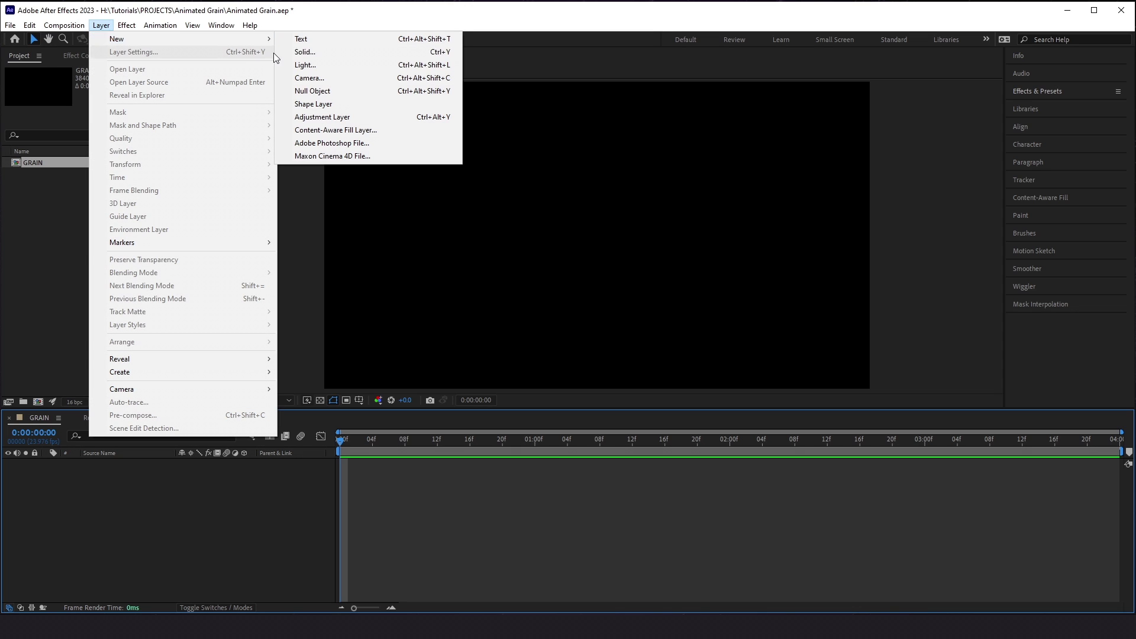
click(304, 53)
click(580, 428)
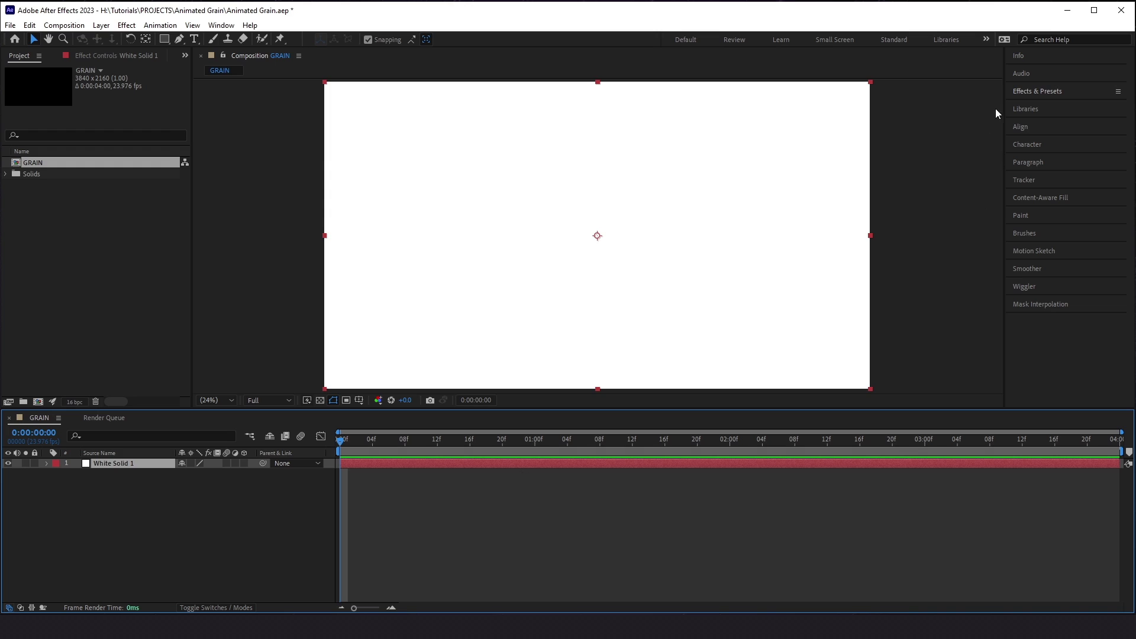
Search the Effects & Presets library for 'fractal' to show Fractal Noise
click(1025, 93)
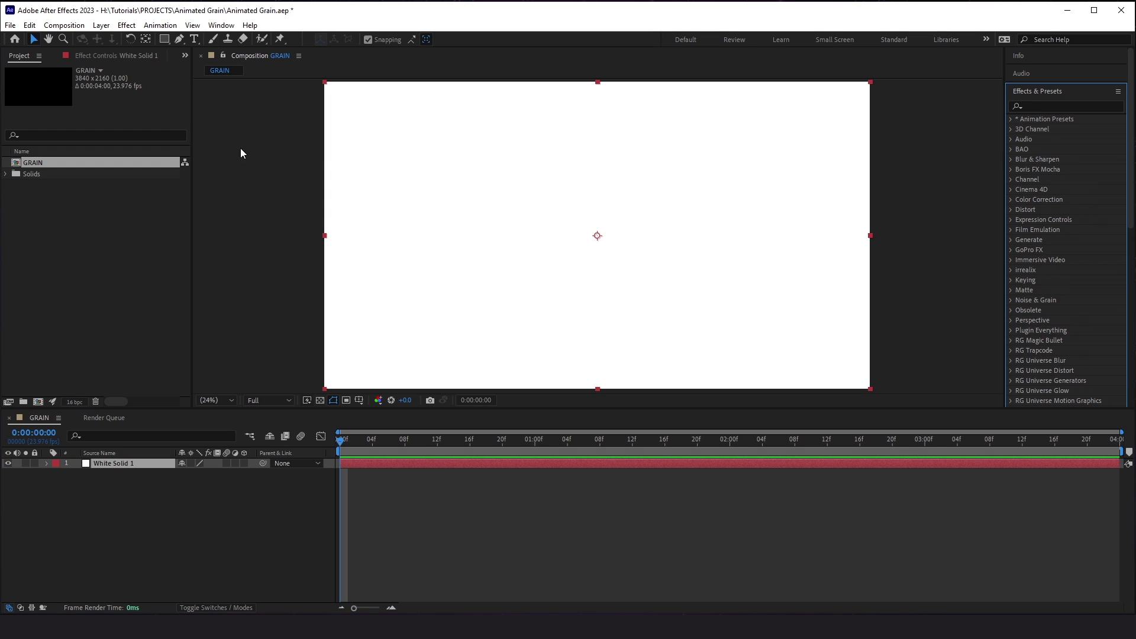
click(225, 26)
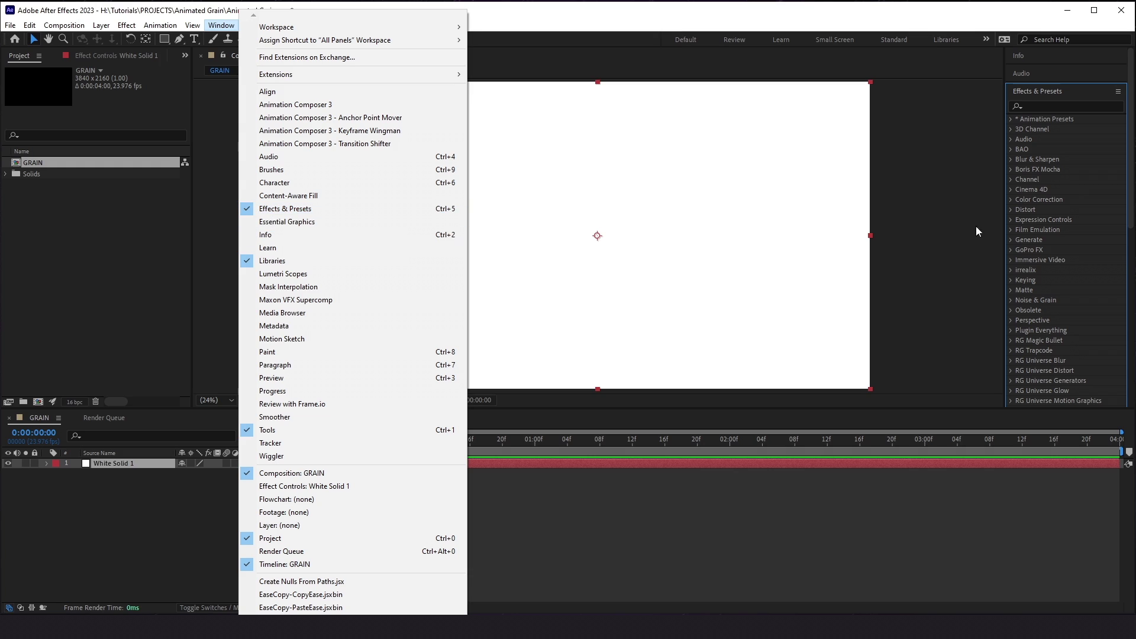
click(1056, 107)
text(fractal)
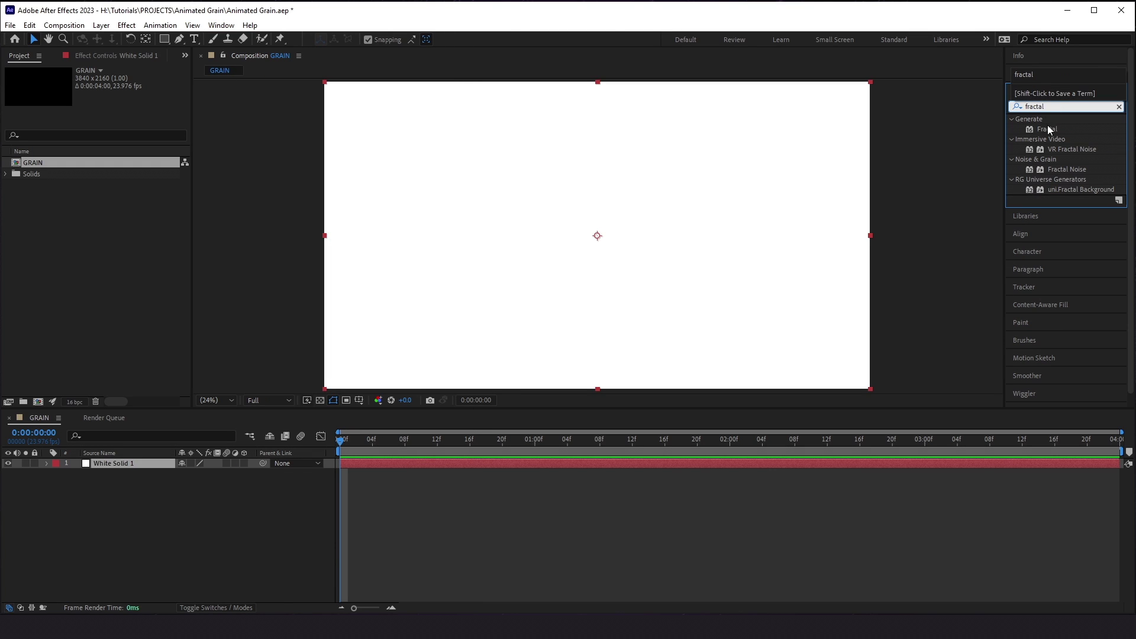
Apply Fractal Noise to White Solid 1, keeping Basic fractal type and Soft Linear noise
double_click(1044, 171)
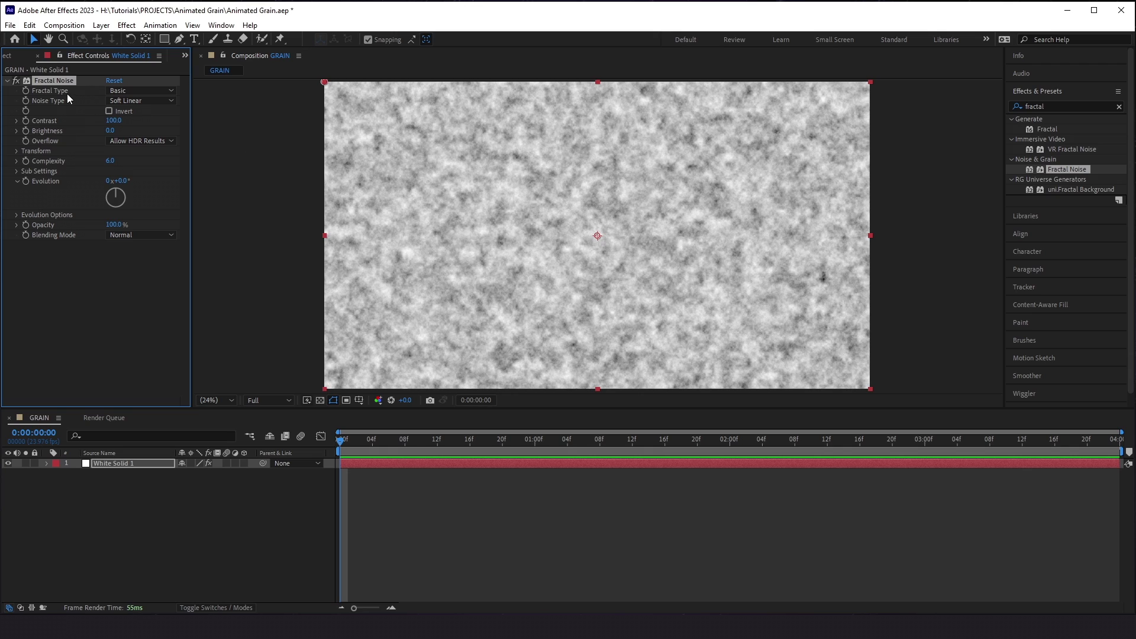
click(121, 91)
click(126, 102)
click(126, 101)
click(86, 101)
Set Fractal Noise Contrast to 5500 and raise Brightness to about 1660 for sparse specks
click(111, 120)
text(5500)
key(Return)
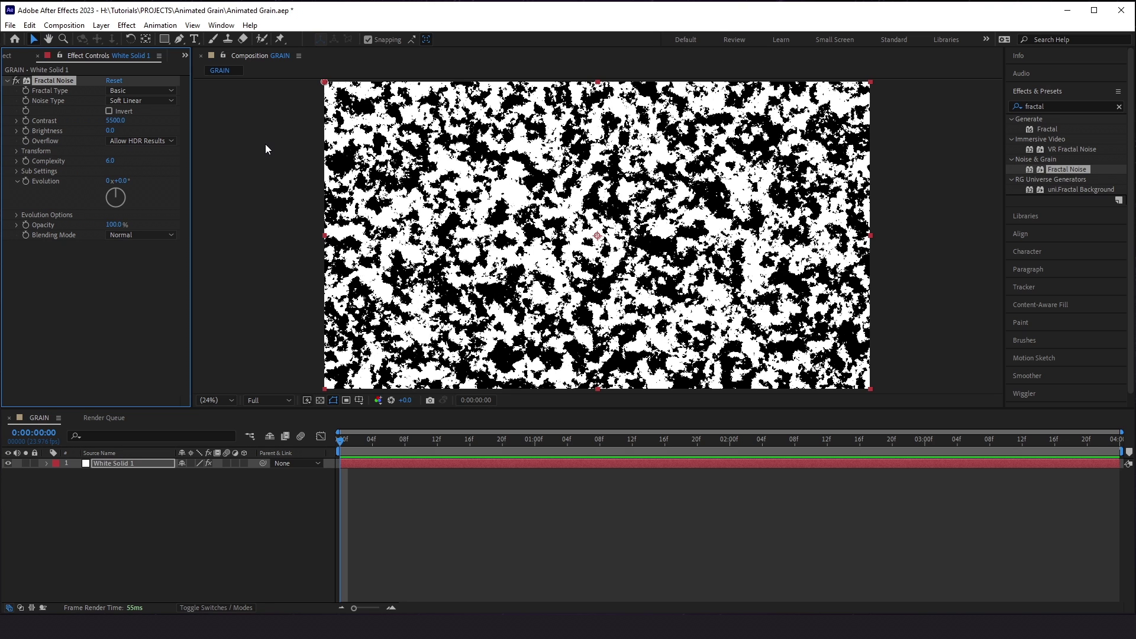
click(110, 130)
text(352)
key(Return)
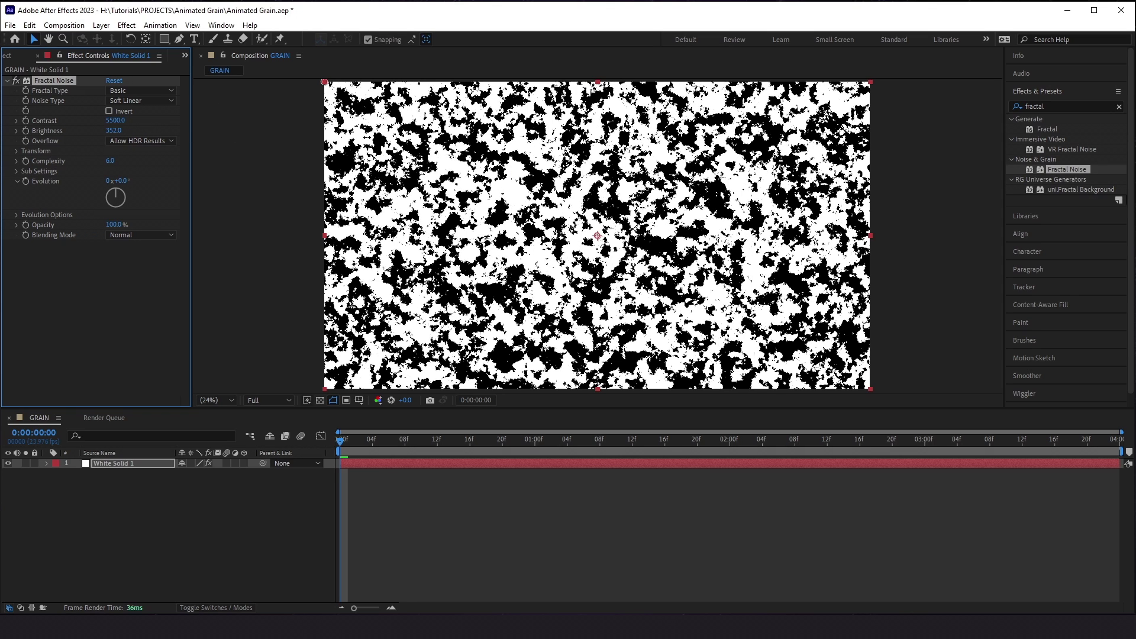
drag(114, 130, 1003, 167)
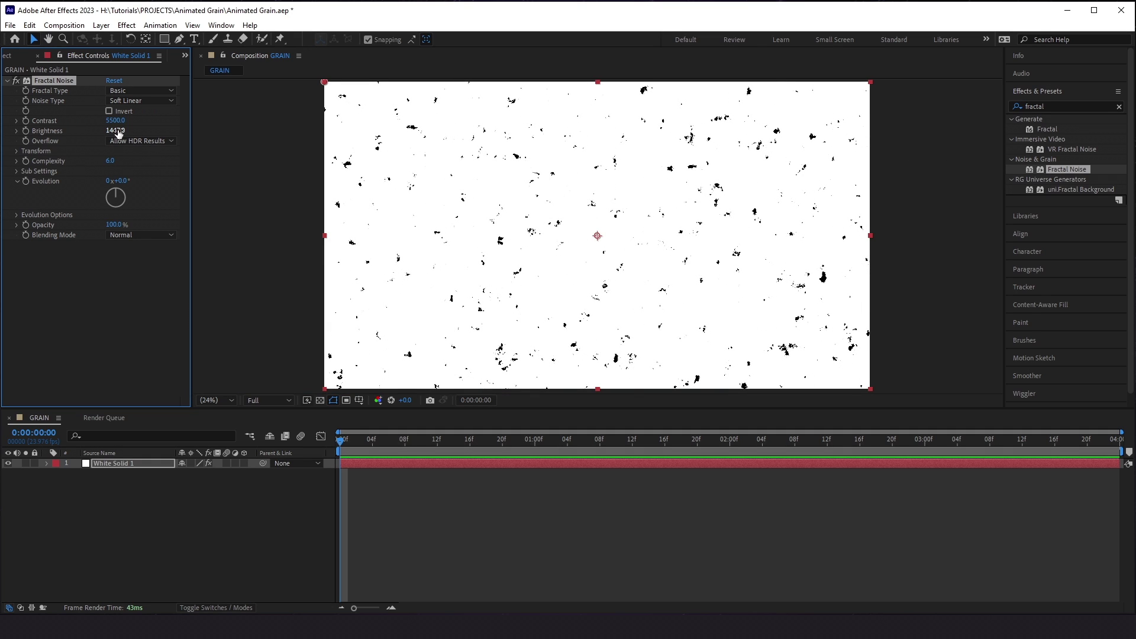
drag(118, 133, 129, 166)
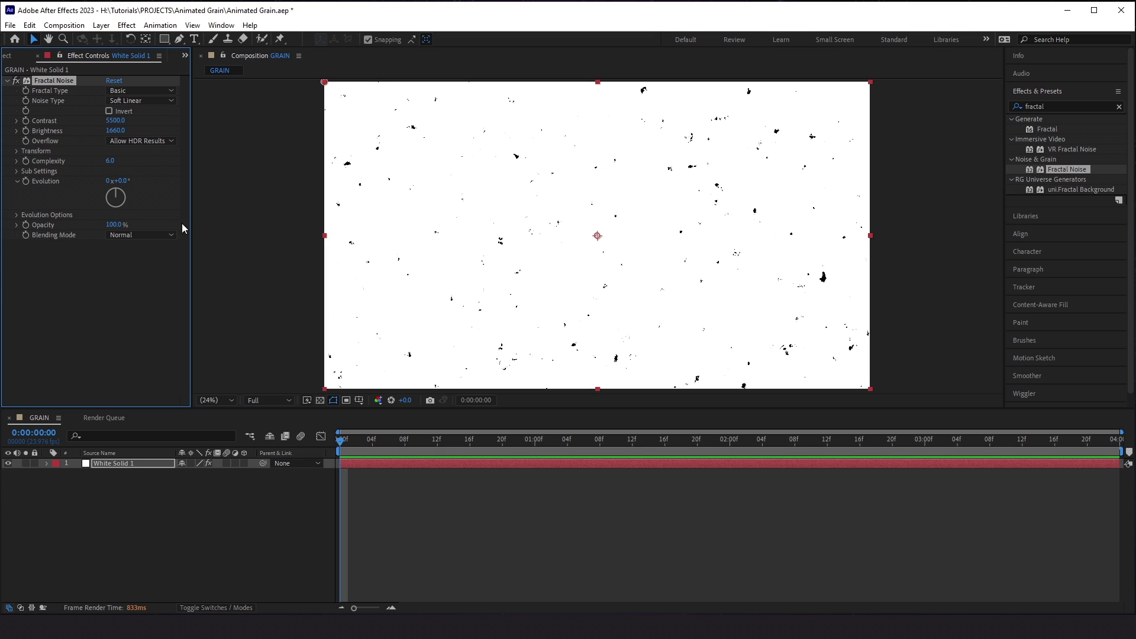
Reduce Fractal Noise Scale to 62, then fine-tune Brightness to 1732 and Contrast to 5881
click(16, 151)
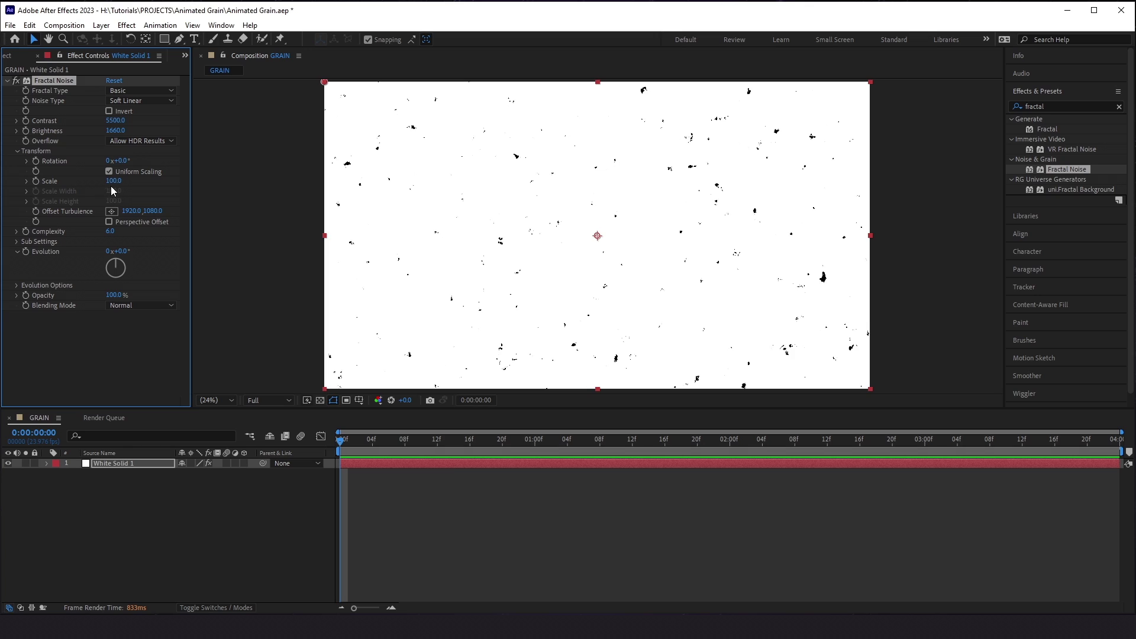
click(27, 181)
drag(113, 180, 93, 188)
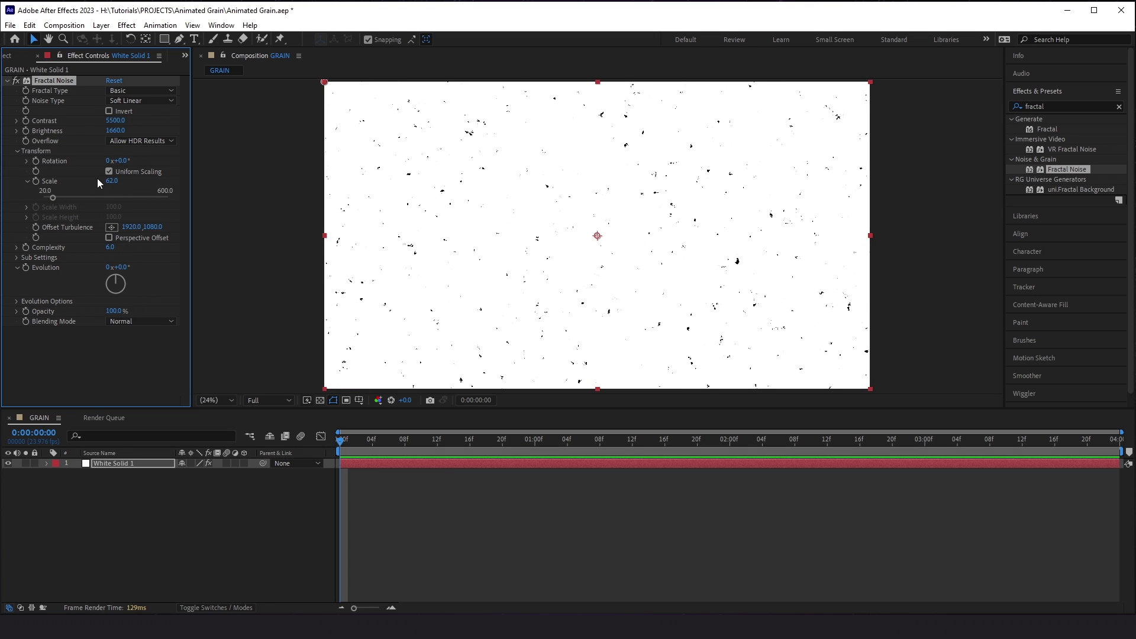
drag(115, 130, 197, 138)
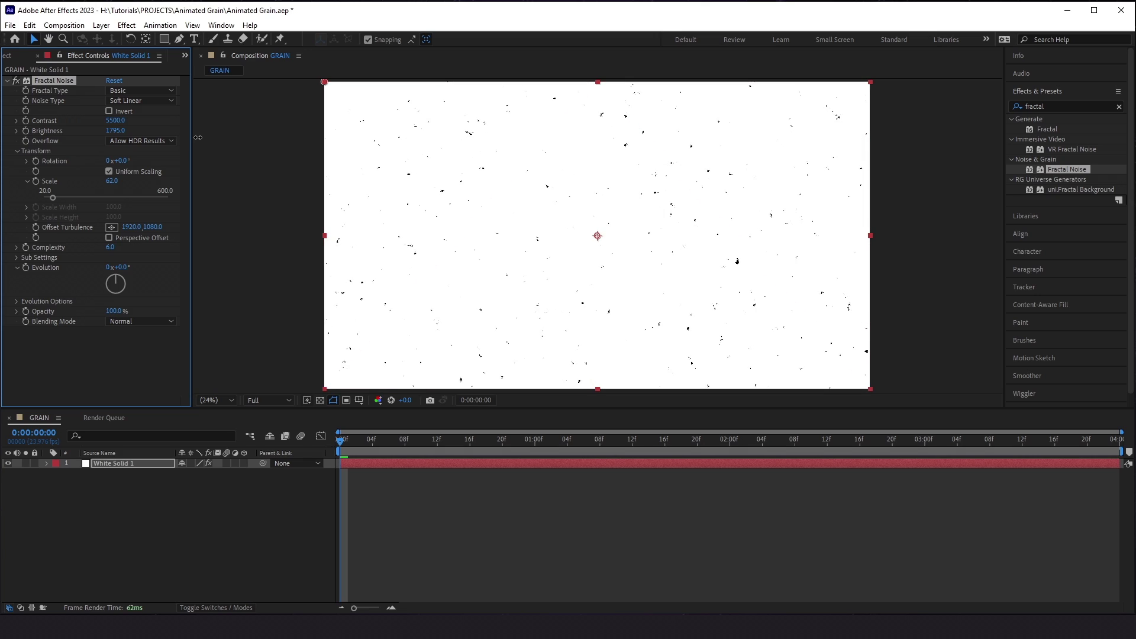
drag(116, 120, 383, 151)
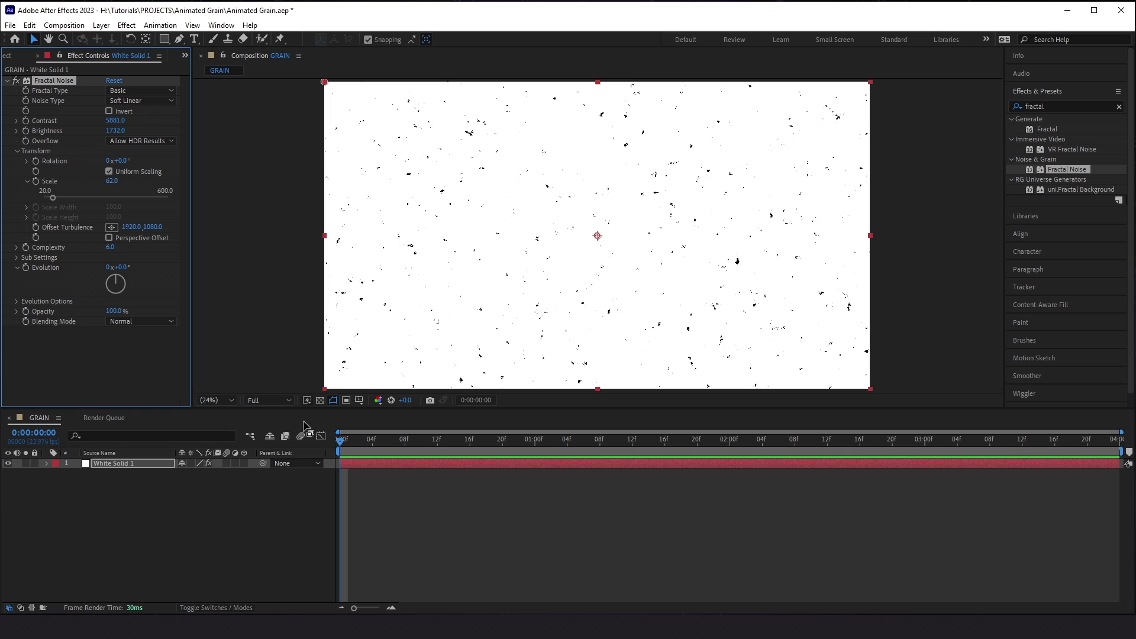
Drive the Fractal Noise Random Seed with the expression time*3
click(17, 301)
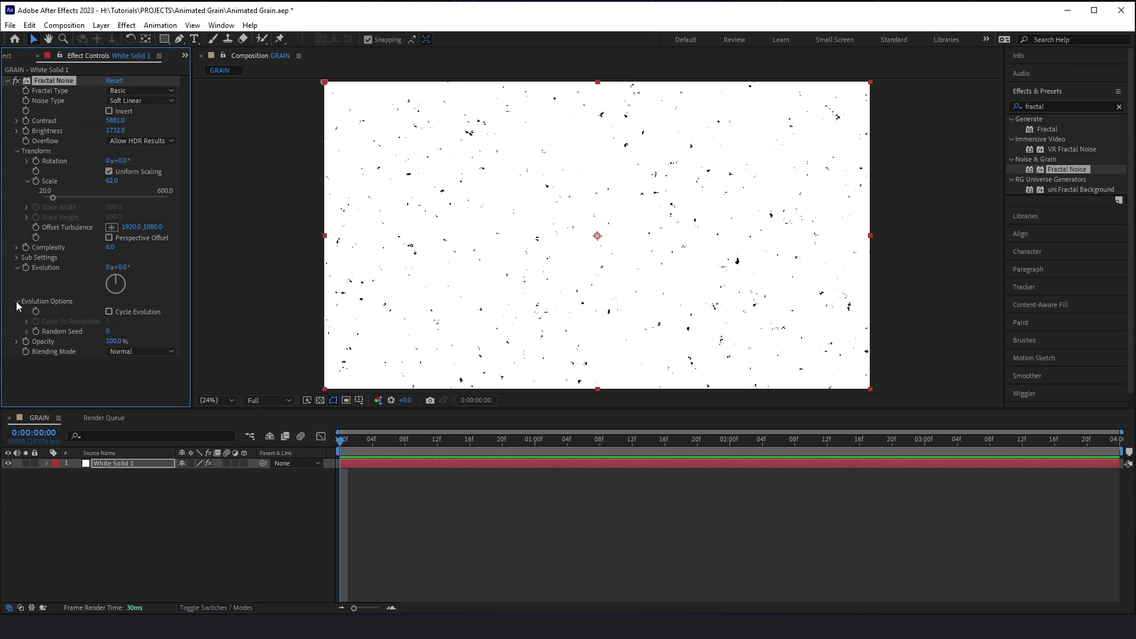
alt+click(36, 332)
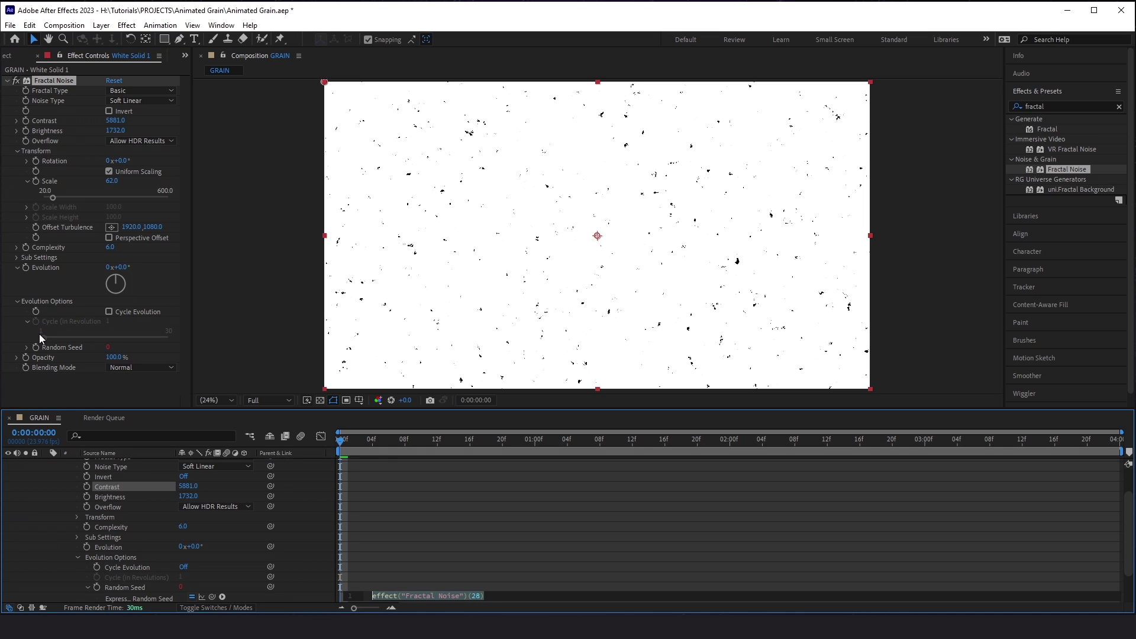
text(time)
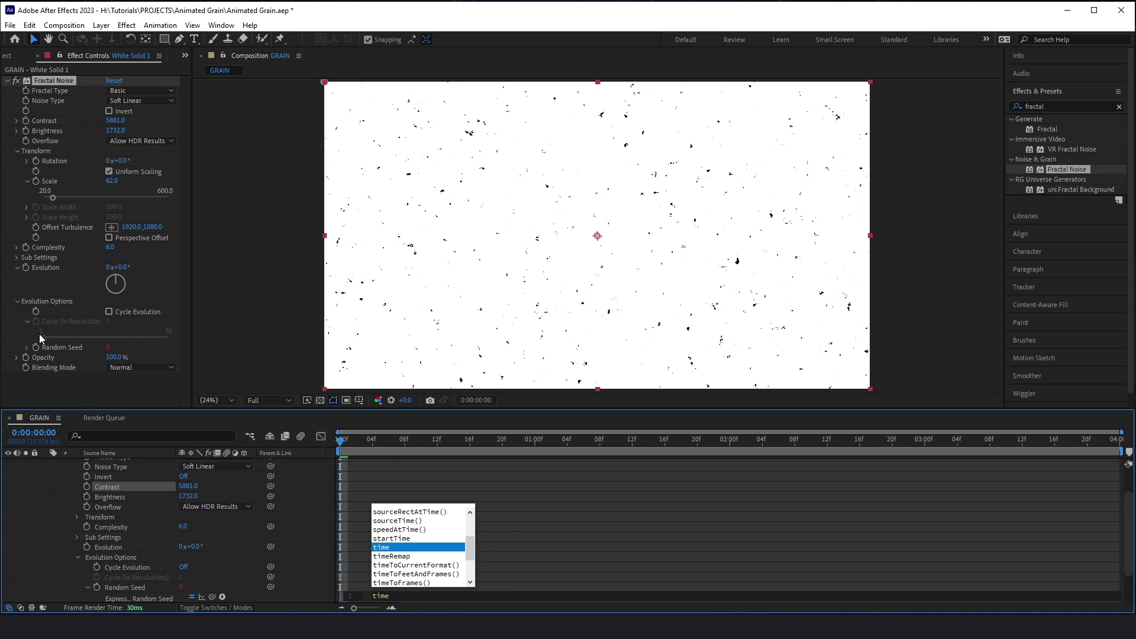
text(*)
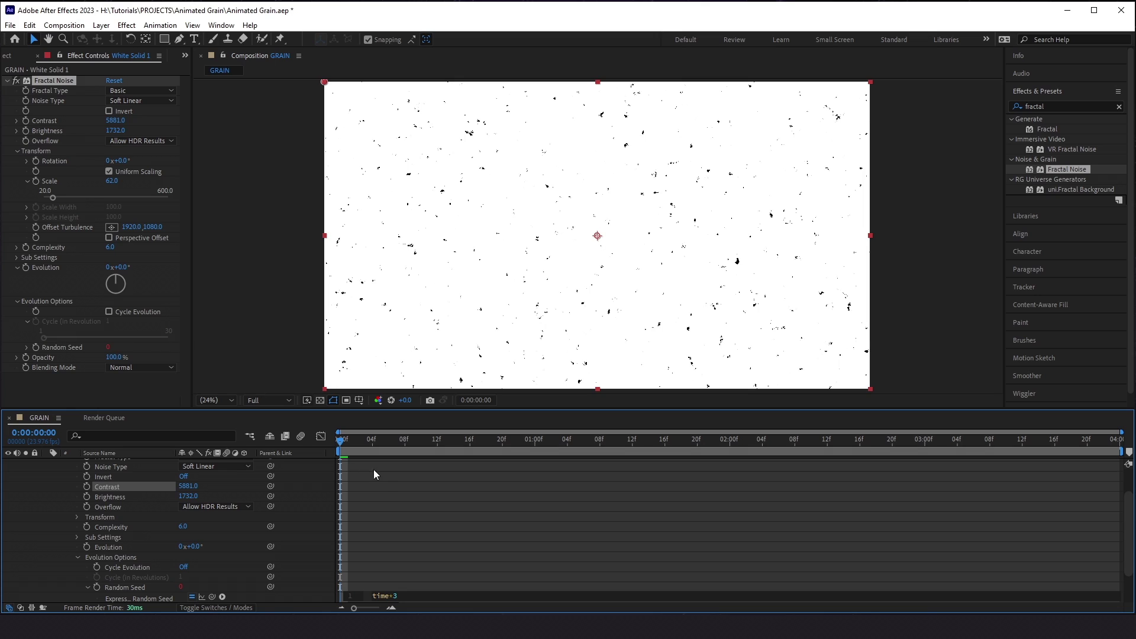
click(374, 471)
Preview the animated grain, then stop playback
key(space)
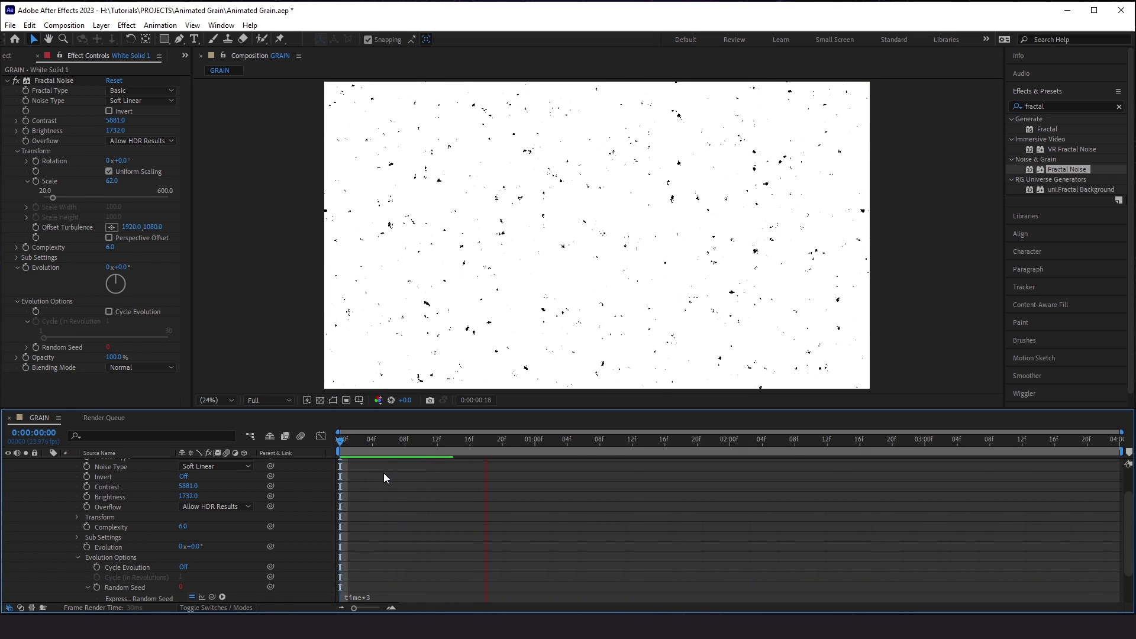
scroll(325, 509, up, 3)
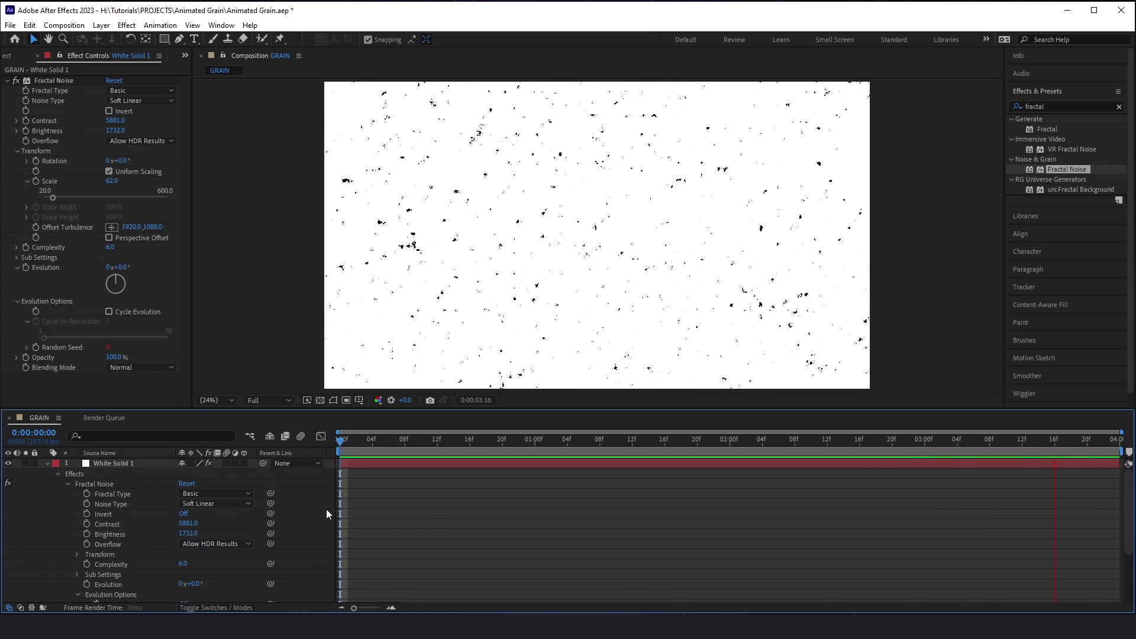
key(space)
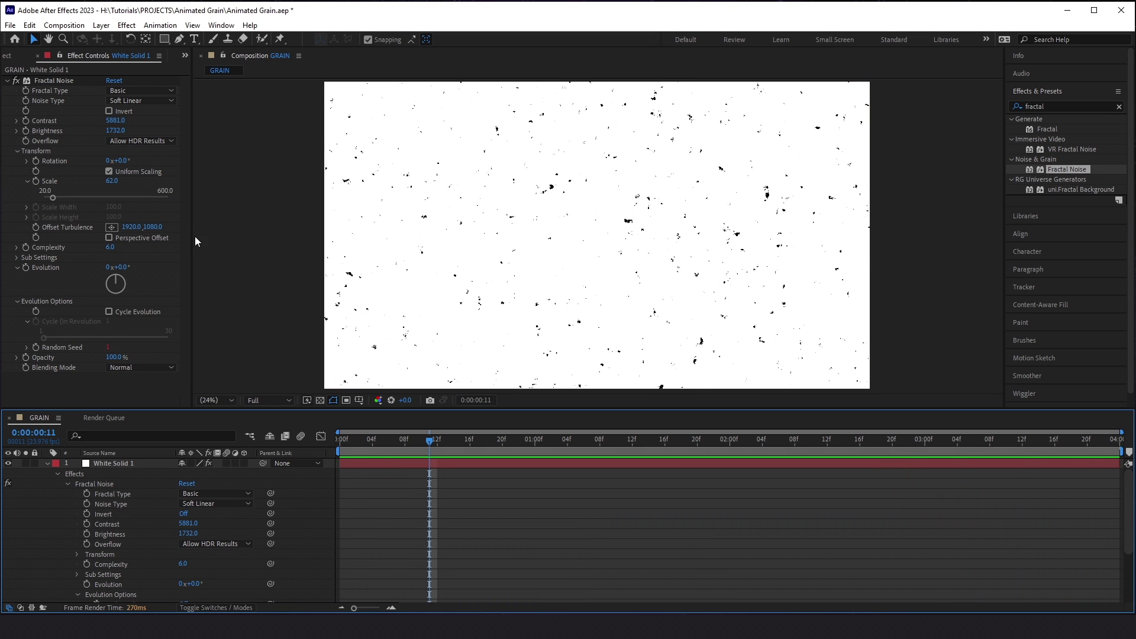
Enter a new duration for the GRAIN composition in Composition Settings
click(71, 26)
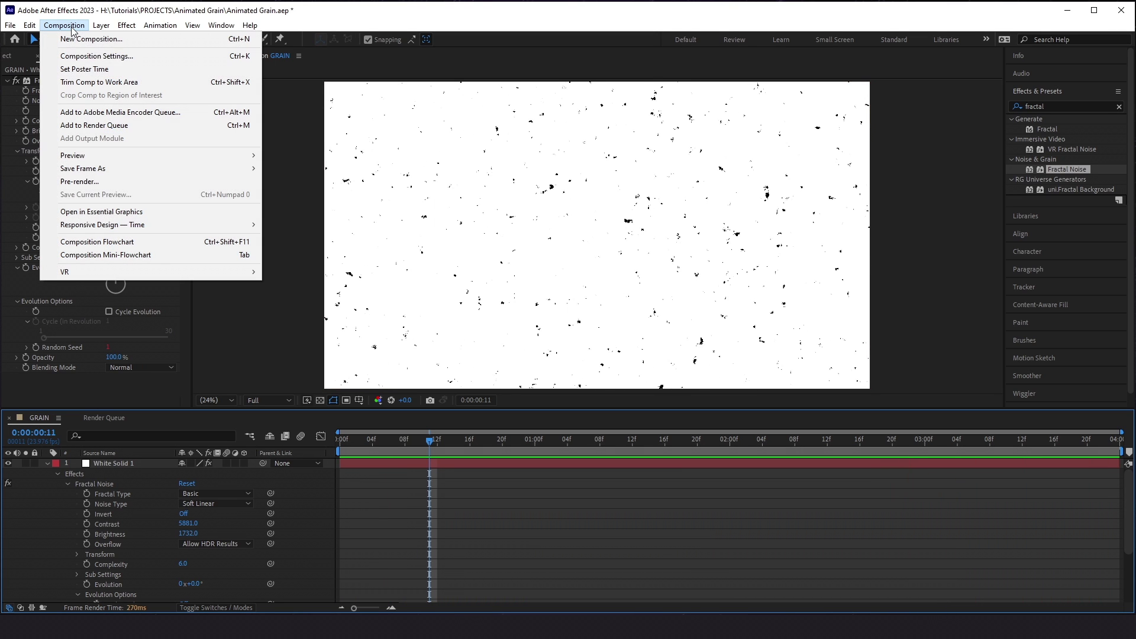
click(87, 57)
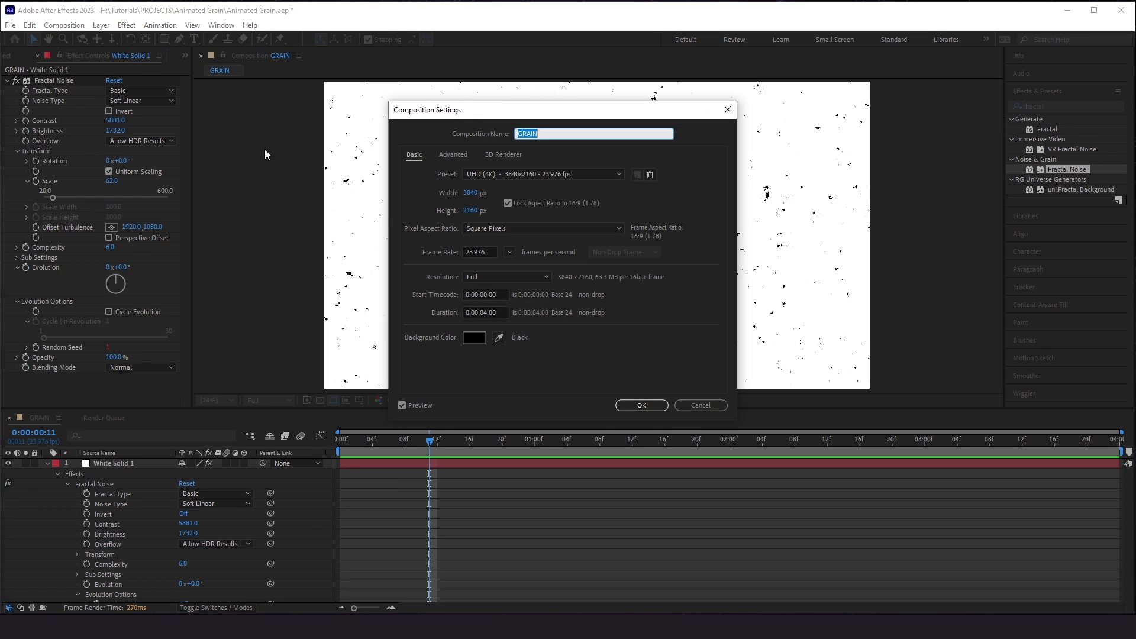
click(483, 312)
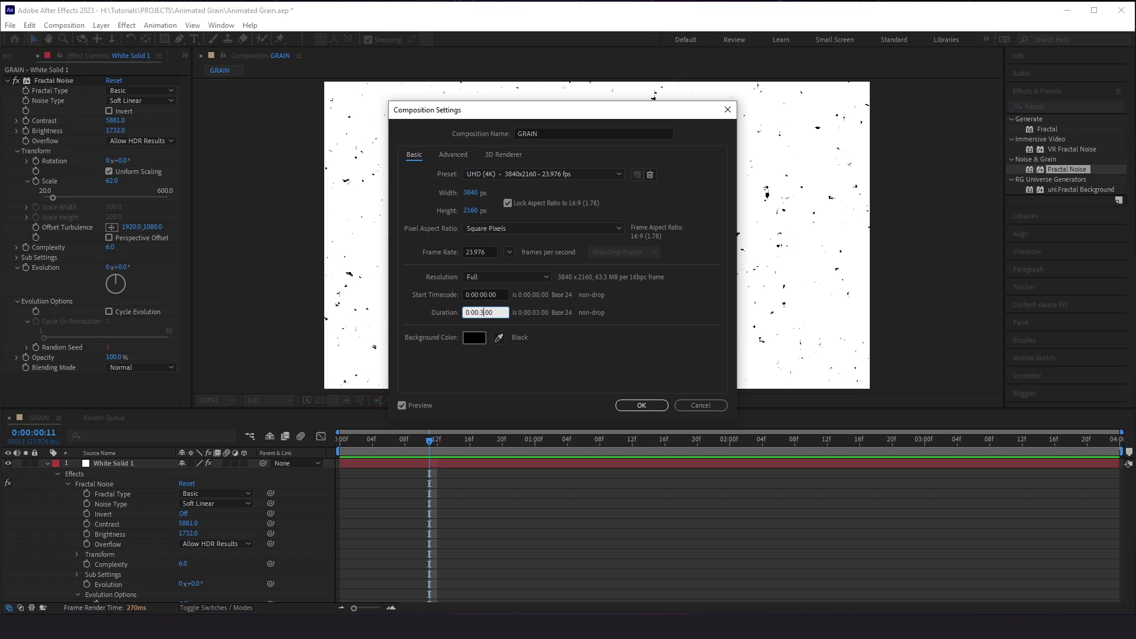
key(Return)
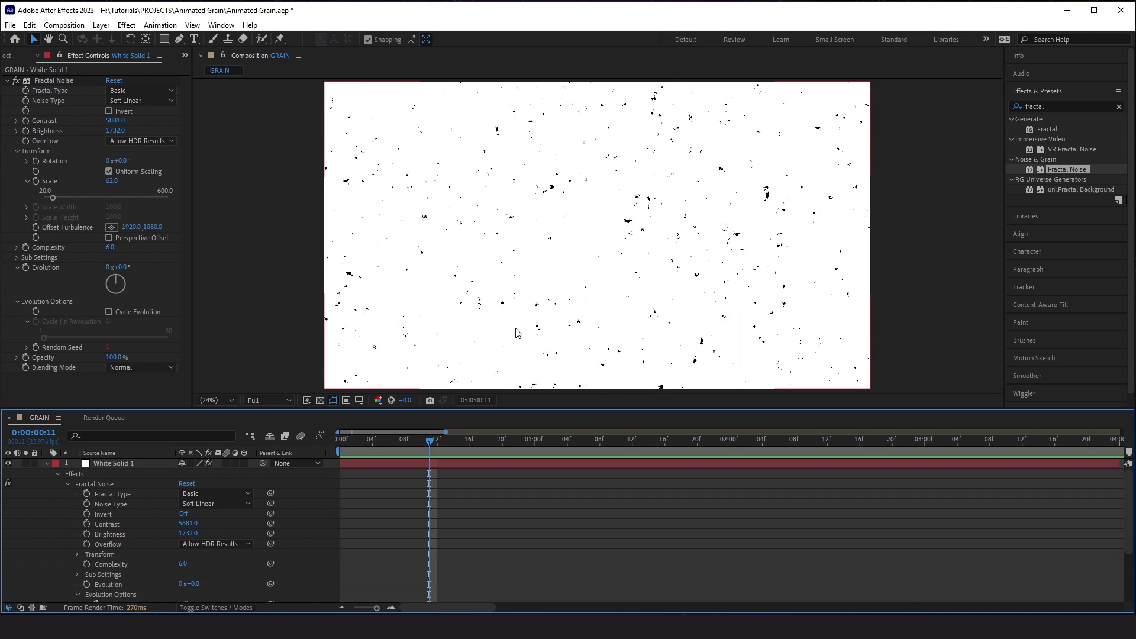
Zoom the timeline out and extend White Solid 1's out-point to the composition end
click(341, 609)
click(342, 608)
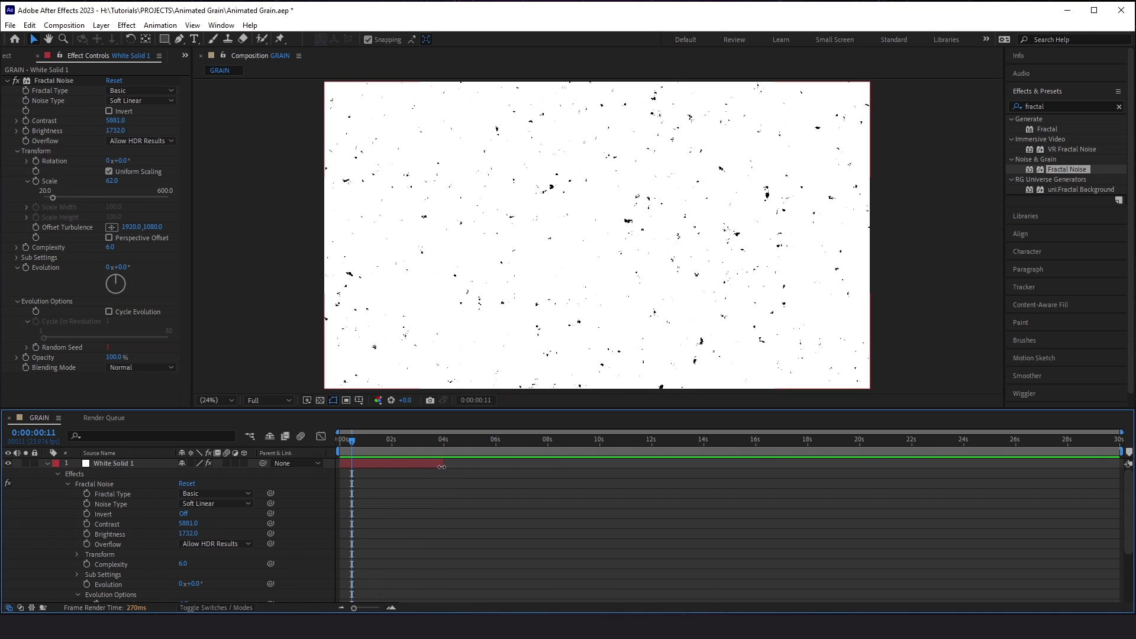
drag(443, 463, 1078, 463)
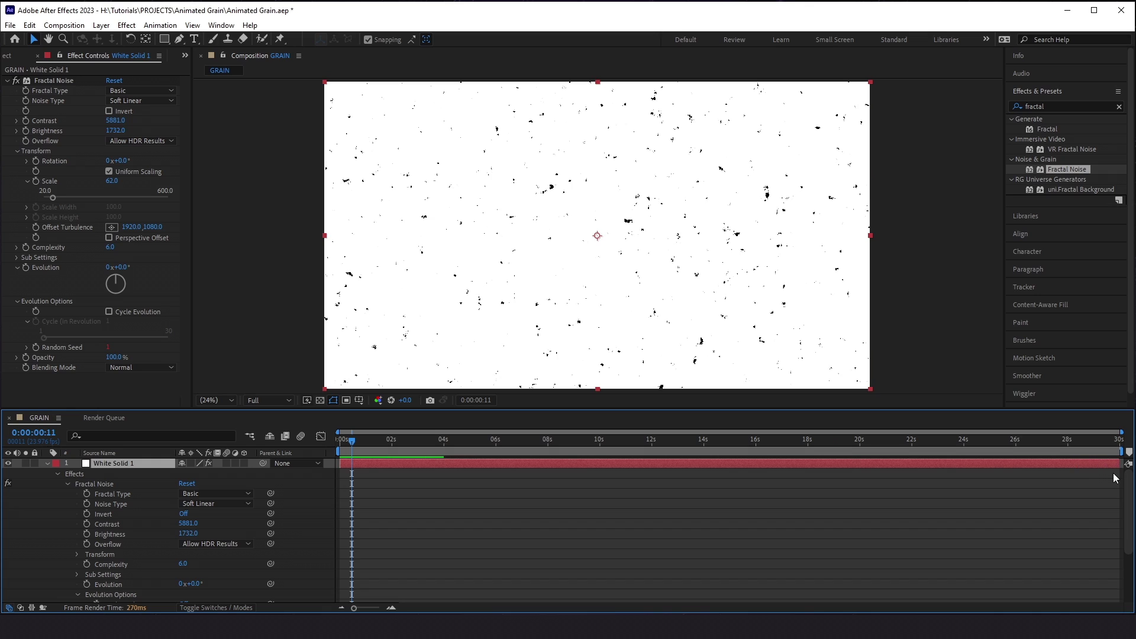
Preview the grain animation, then set the current time to 0:00:02:06
key(space)
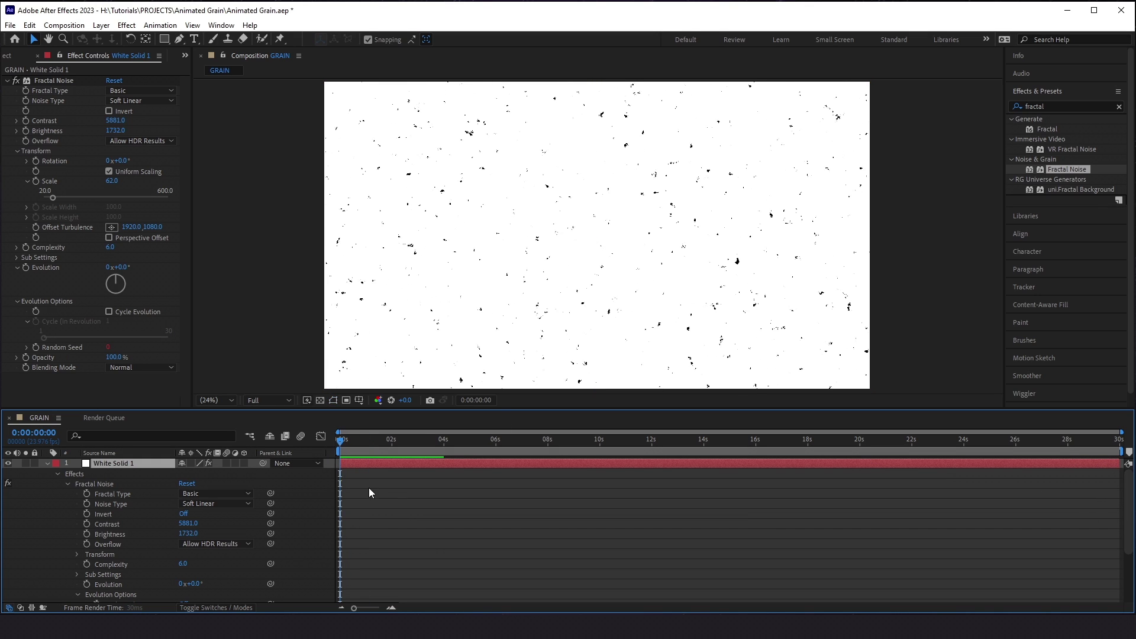
scroll(462, 528, down, 3)
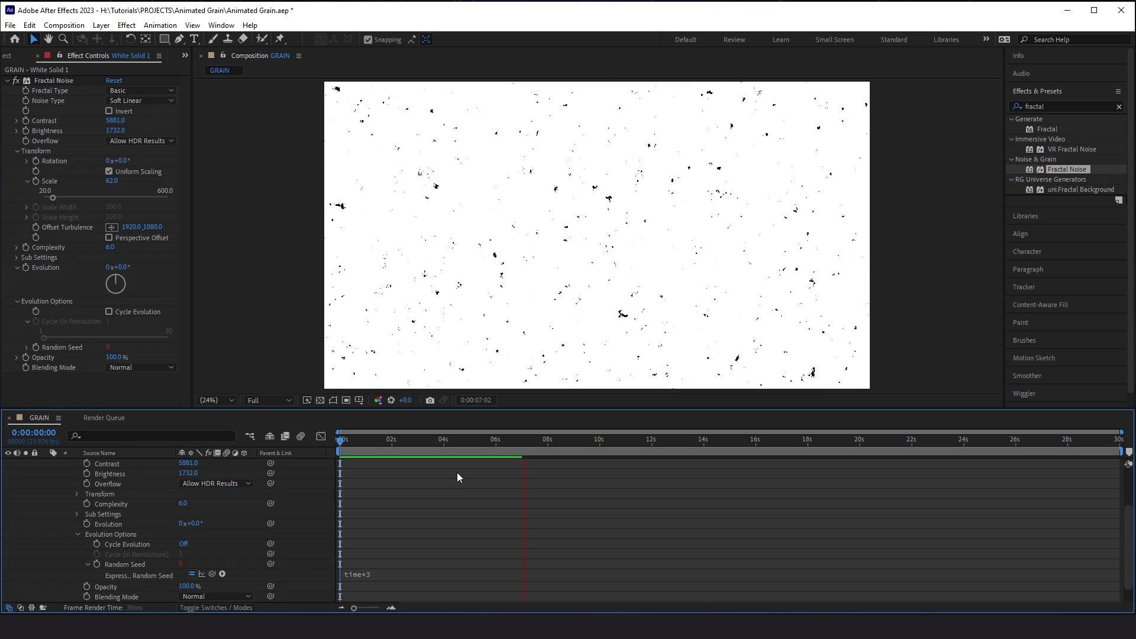
key(space)
drag(449, 445, 368, 445)
click(406, 492)
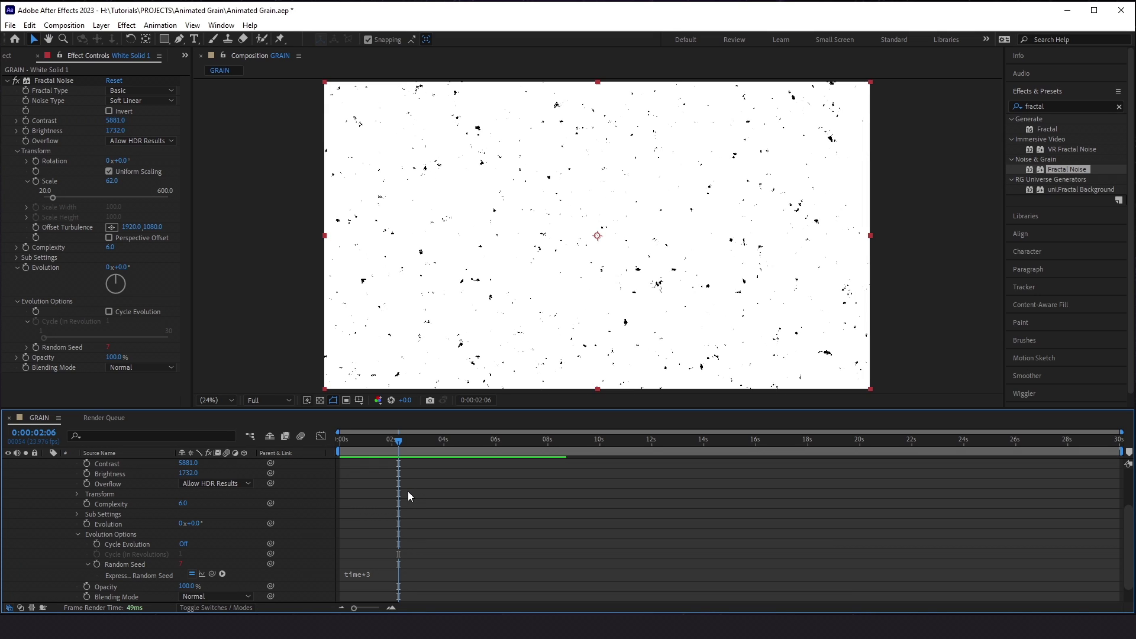
Queue GRAIN in the Render Queue with a QuickTime output module and set its output file
click(64, 25)
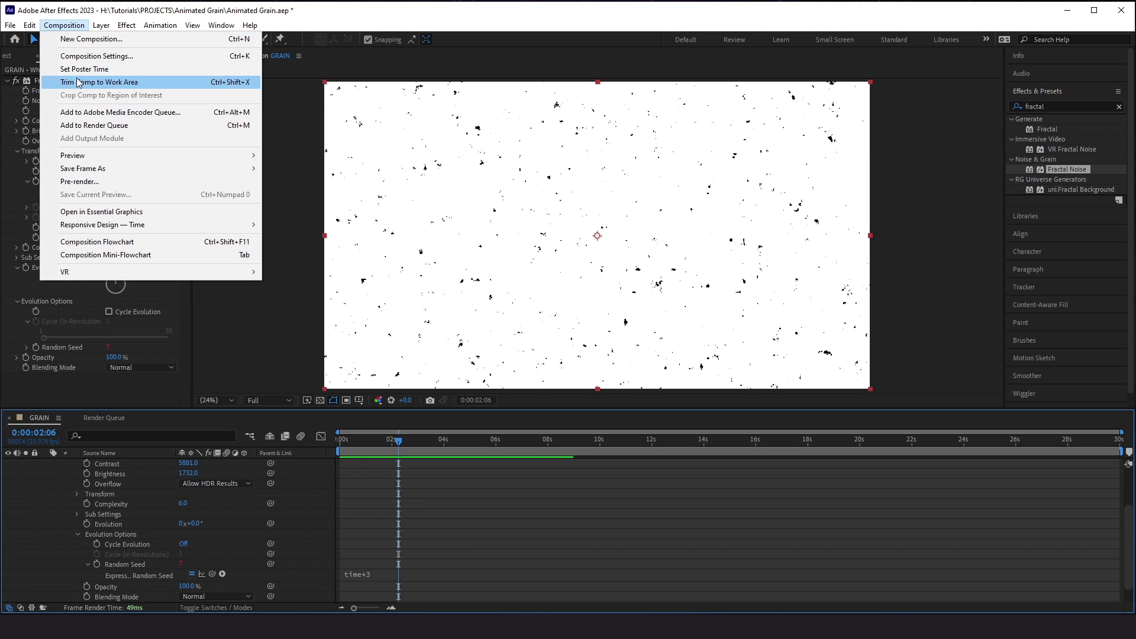
click(83, 123)
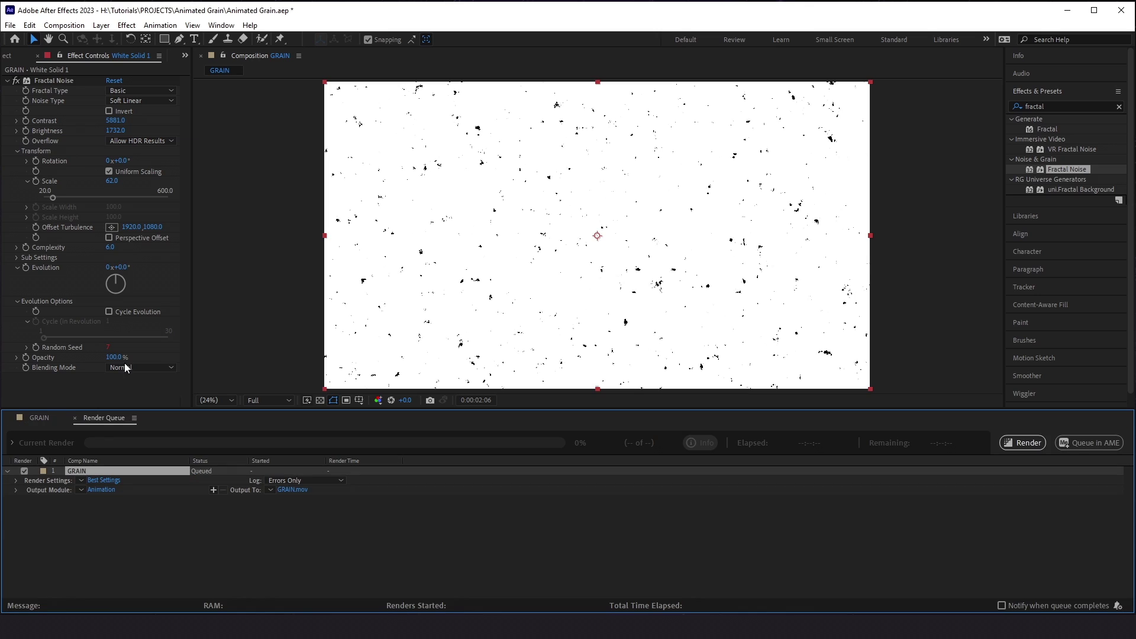
click(91, 490)
click(463, 218)
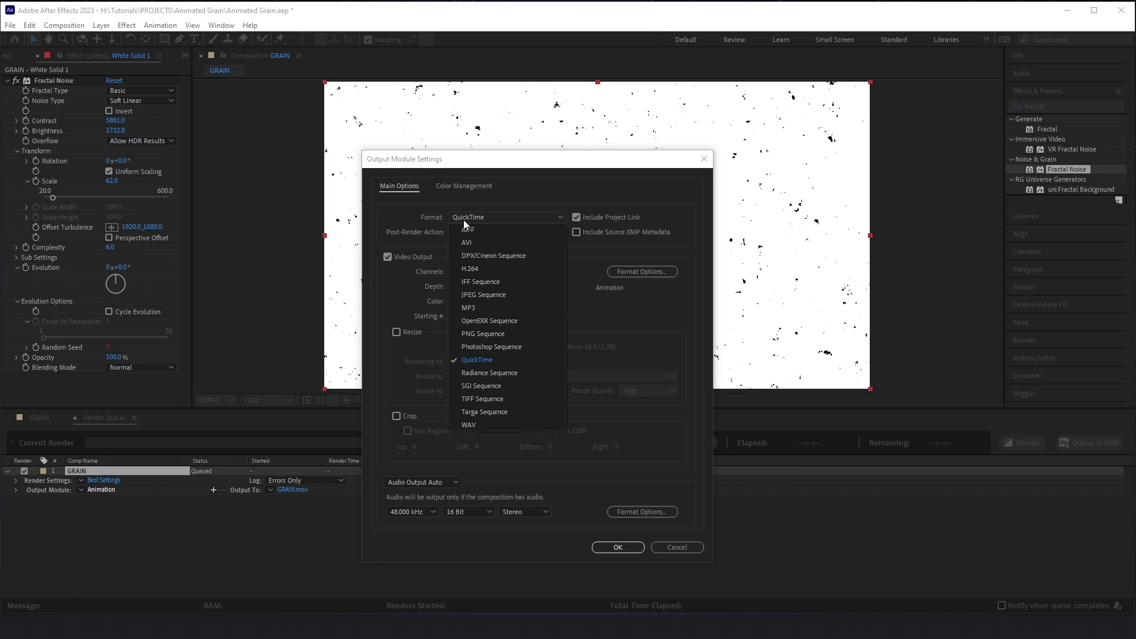
click(477, 359)
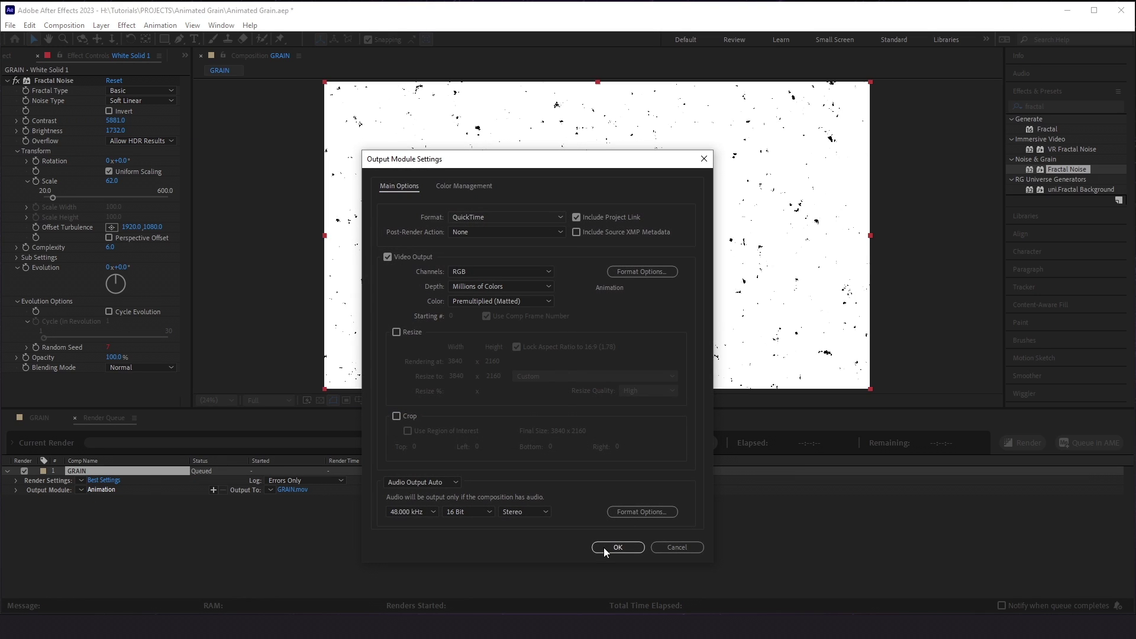
click(619, 549)
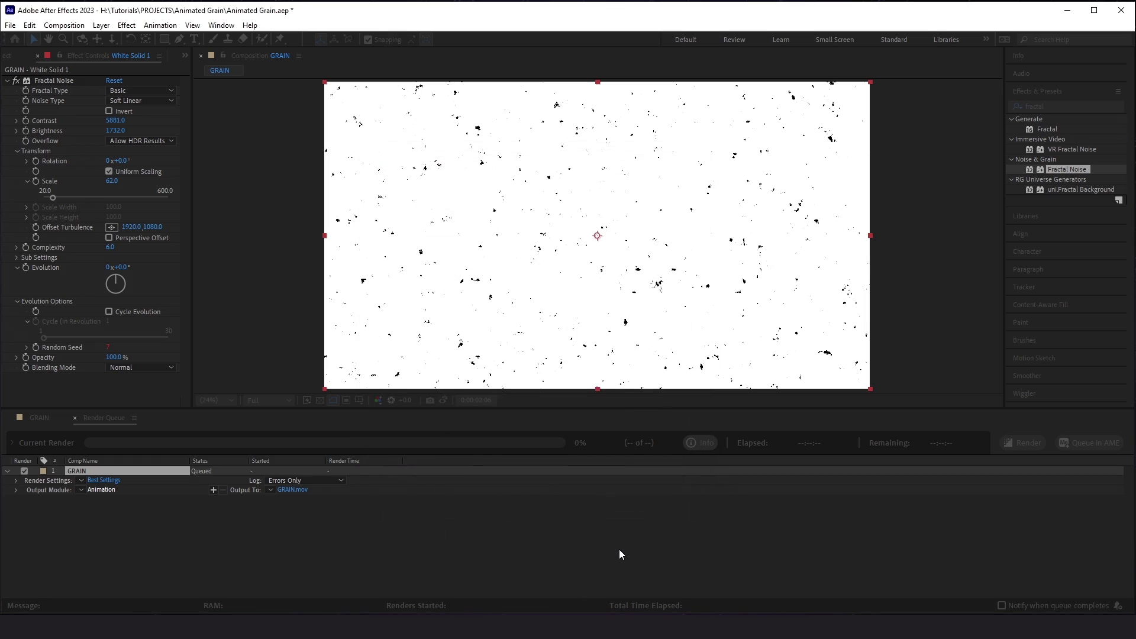
click(289, 490)
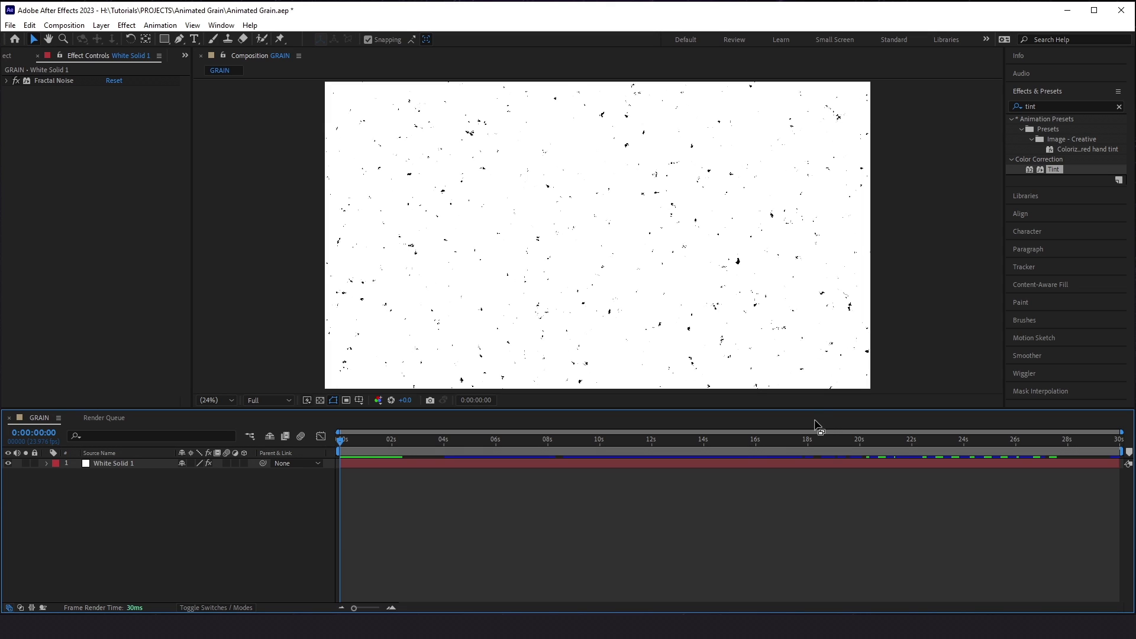
Apply Tint to White Solid 1 with Map White To set to a light blue
drag(1039, 171, 586, 200)
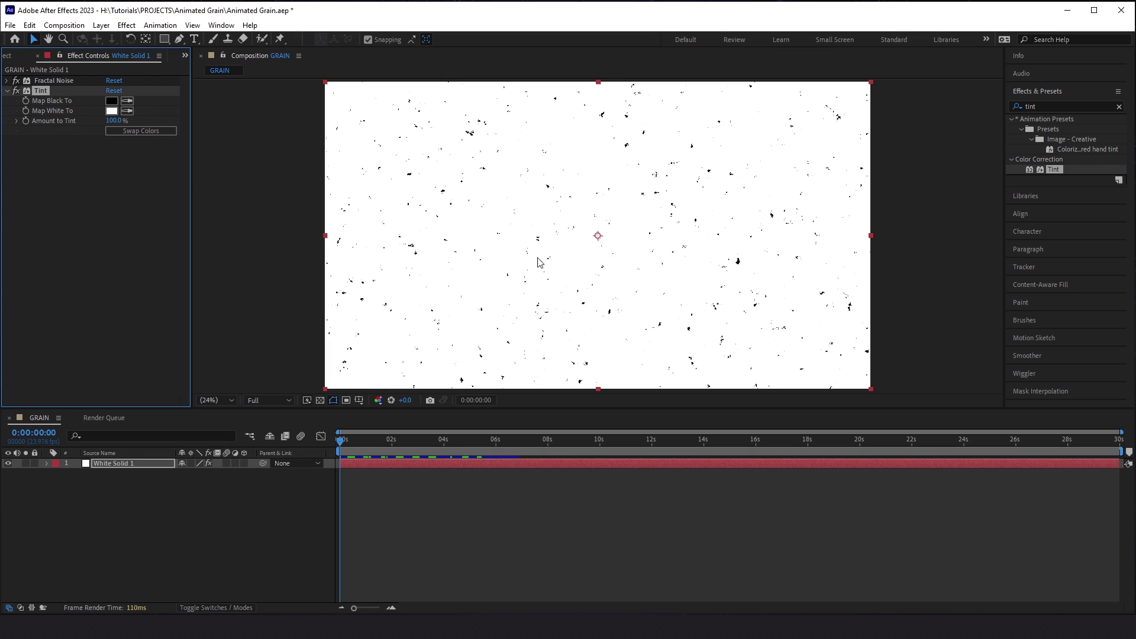
click(111, 110)
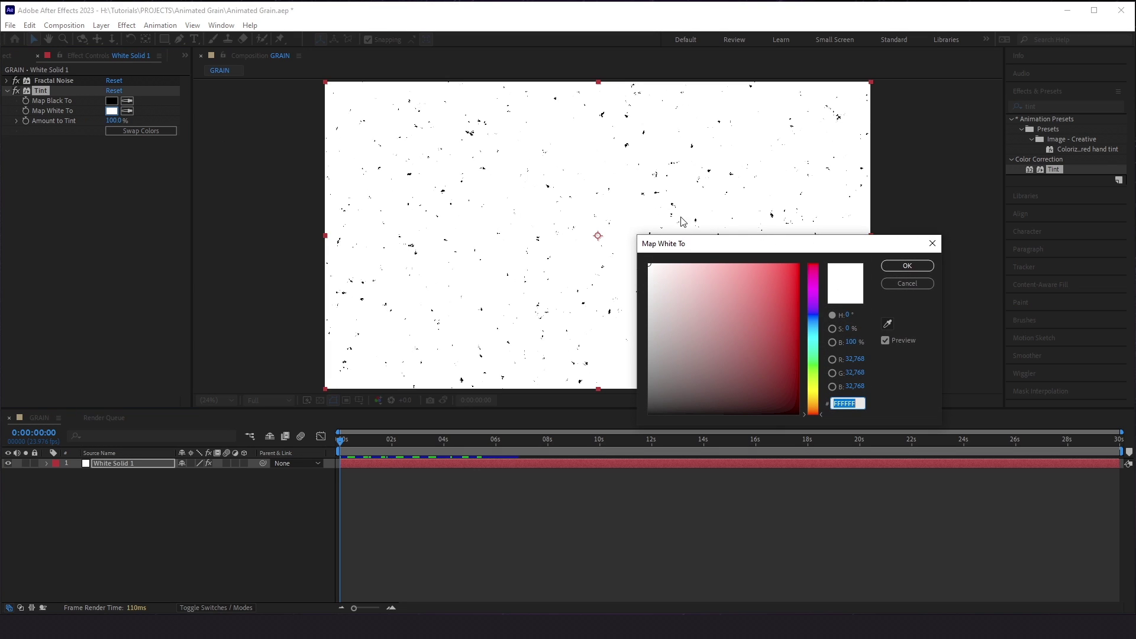
drag(814, 339, 815, 323)
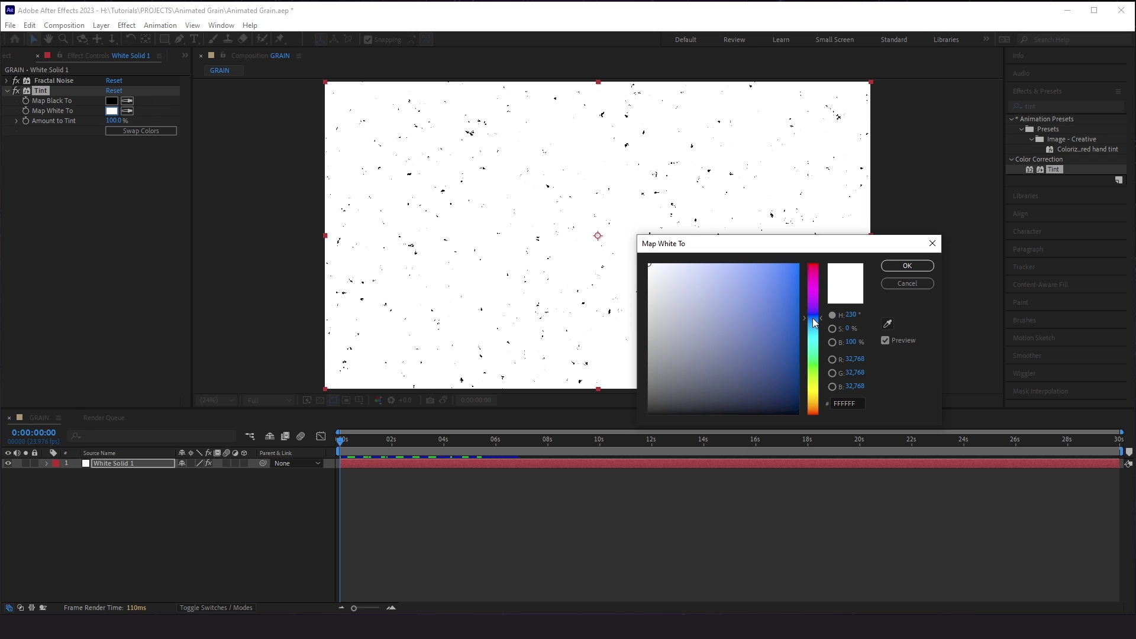
drag(742, 299, 736, 268)
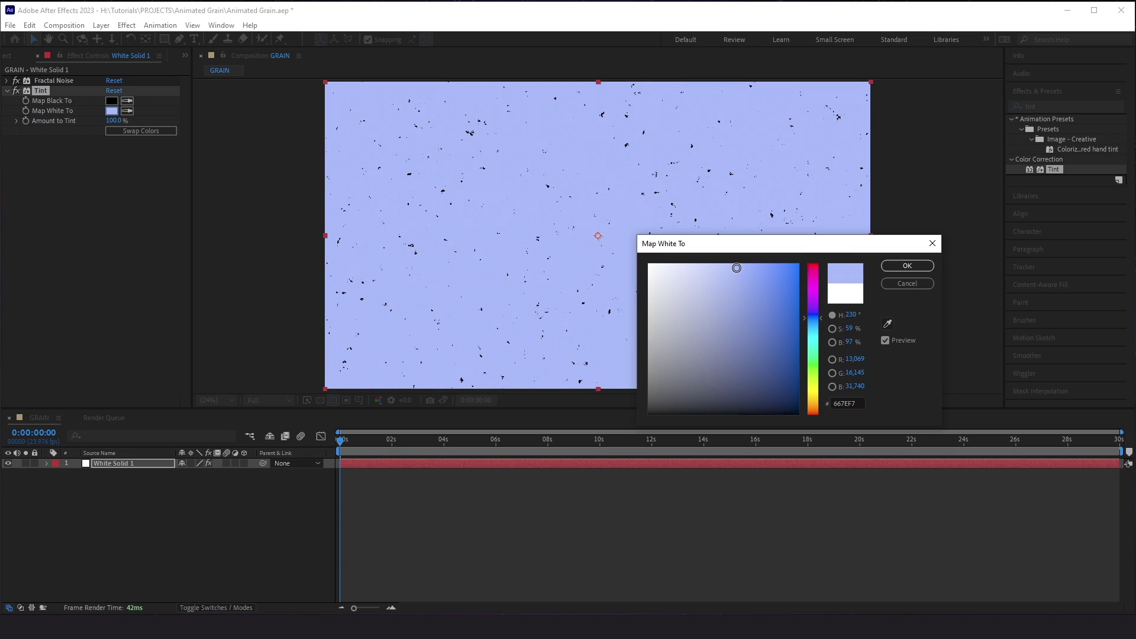
click(896, 265)
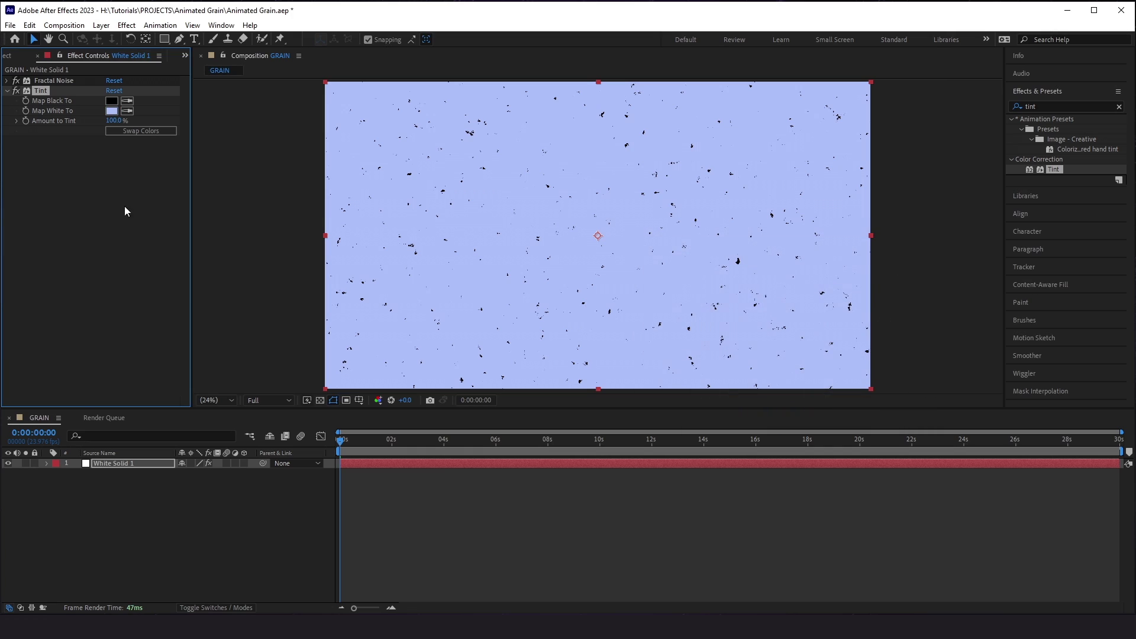
At 0:00:00:09, set Tint's Map Black To a bright cyan-green (00FFB4)
click(403, 486)
click(349, 442)
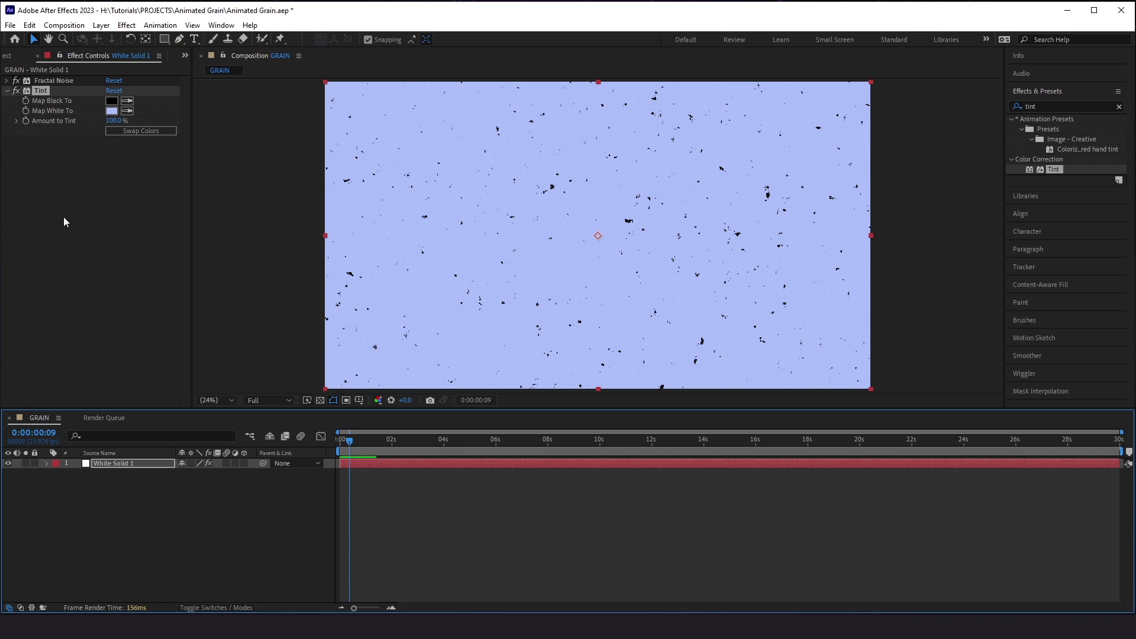
click(112, 101)
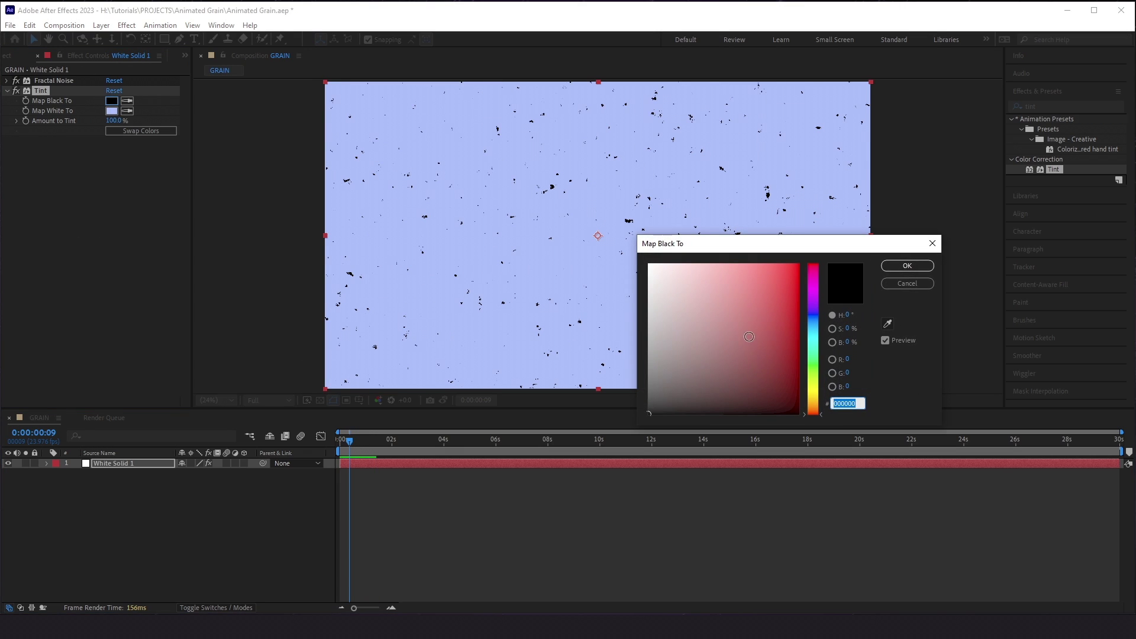
click(887, 323)
click(550, 261)
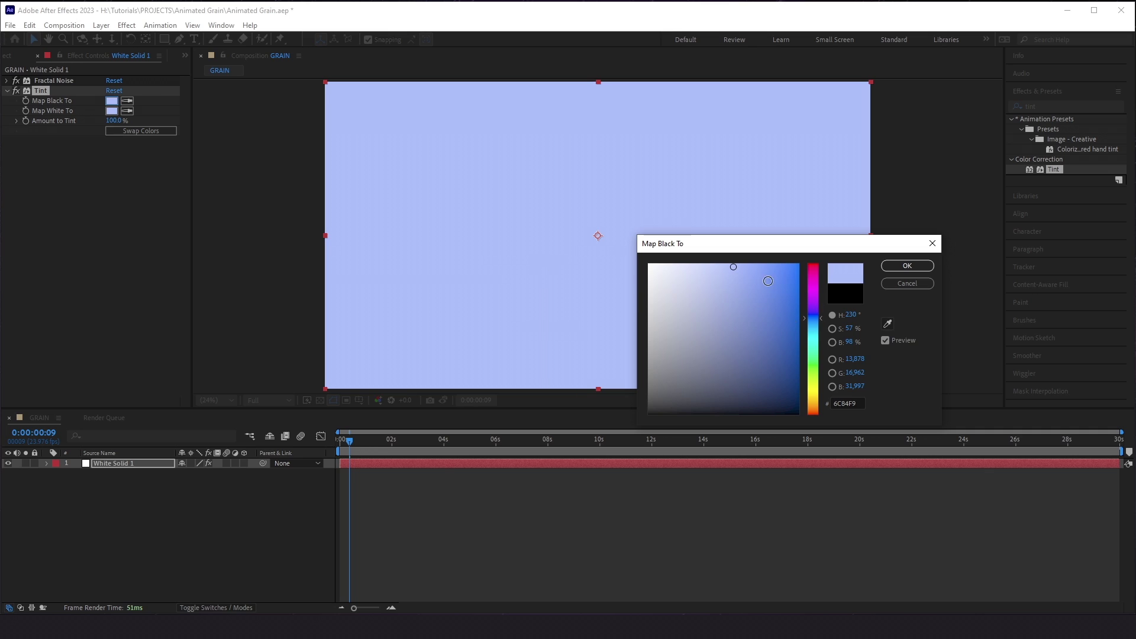
click(661, 261)
click(686, 305)
drag(800, 335, 804, 292)
drag(737, 282, 789, 258)
click(814, 348)
mouse_move(728, 309)
mouse_down()
mouse_move(763, 314)
mouse_move(804, 257)
mouse_up()
click(907, 265)
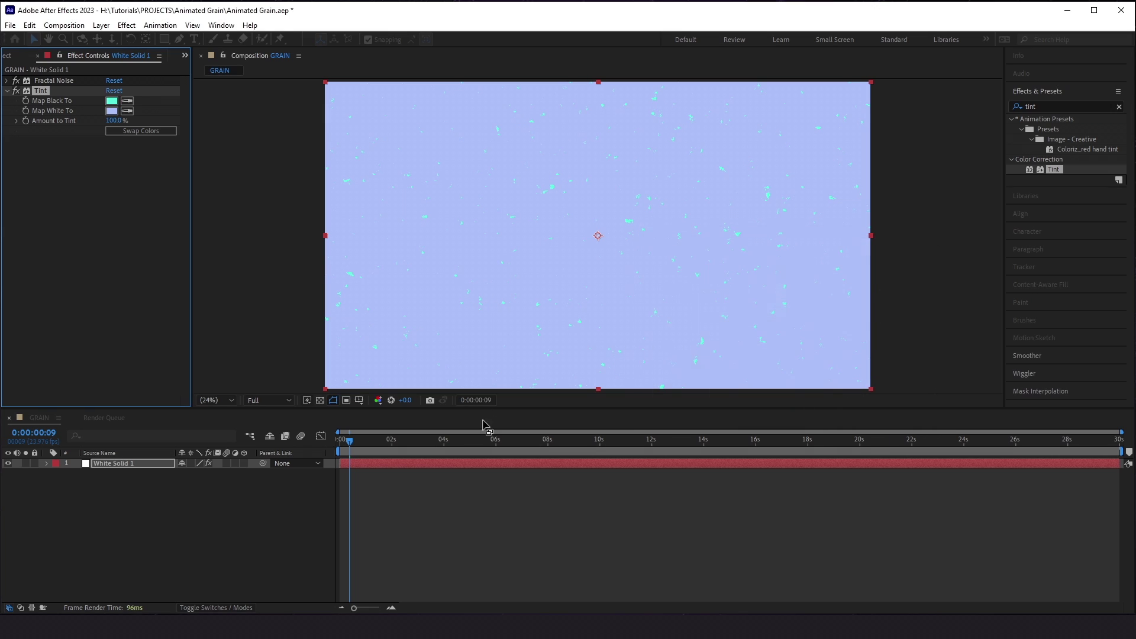
Darken Map White To to a deeper slate blue and preview the grain from the start
drag(405, 441, 340, 444)
key(space)
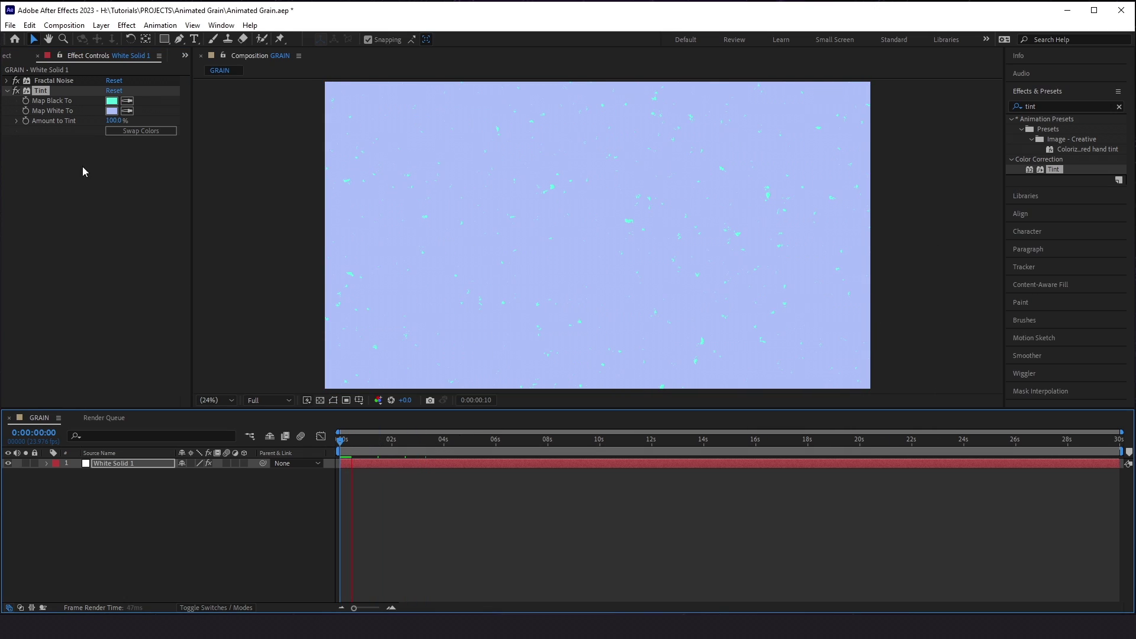
click(111, 111)
drag(729, 338, 765, 358)
click(902, 284)
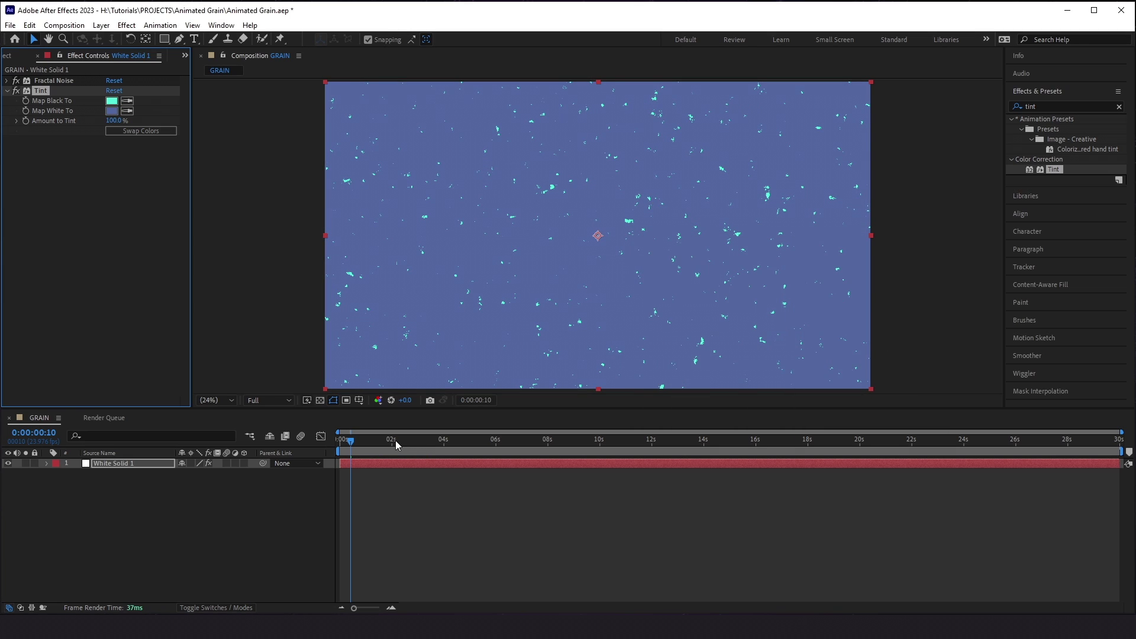
drag(395, 440, 281, 463)
key(space)
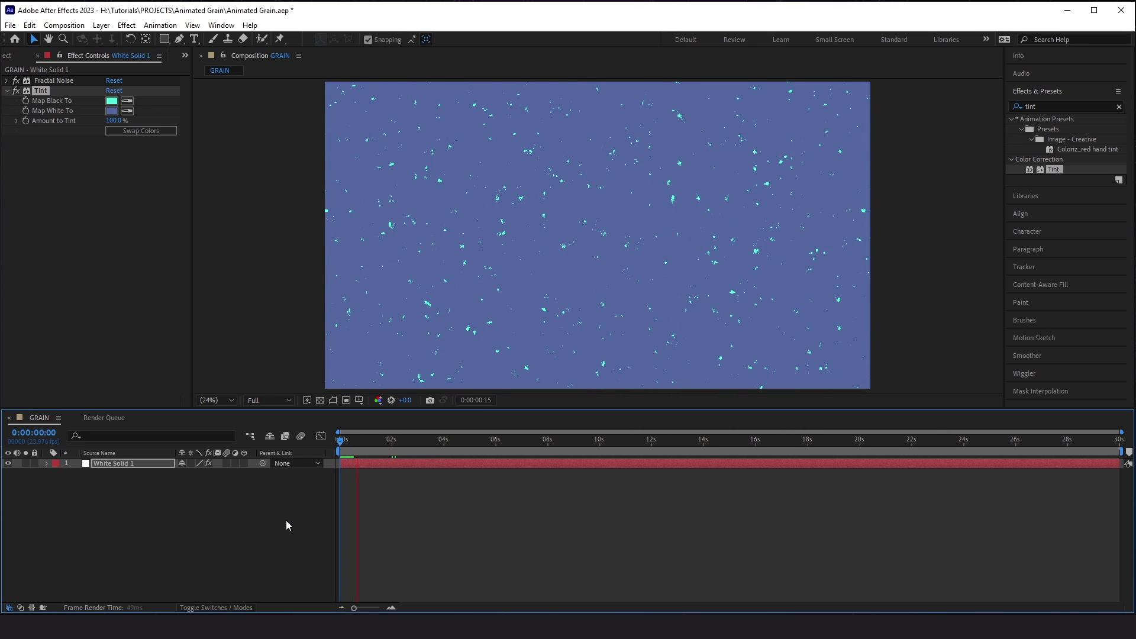